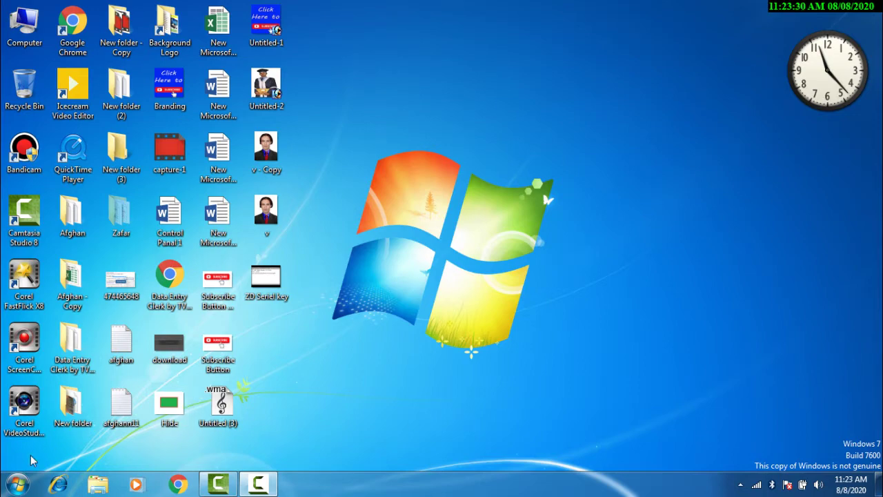
Step: Open the Balanced power plan's settings in Control Panel's Power Options
{"action": "left_click", "coordinate": [17, 486]}
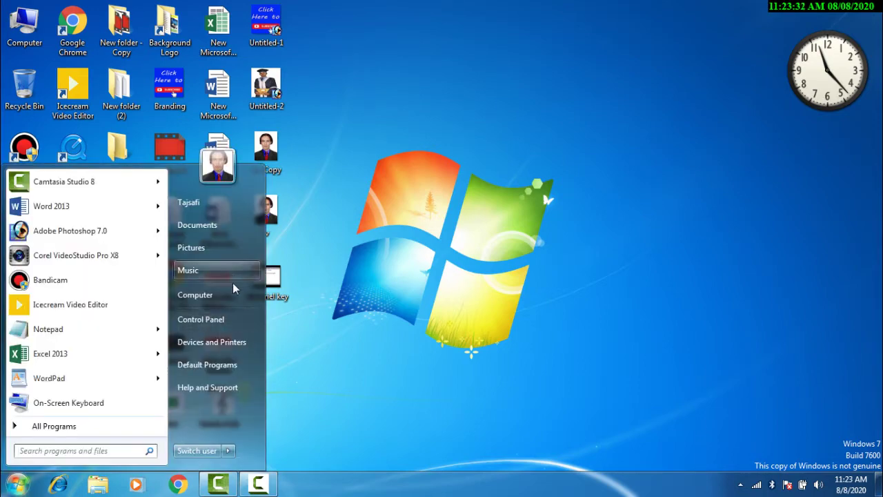
{"action": "left_click", "coordinate": [216, 326]}
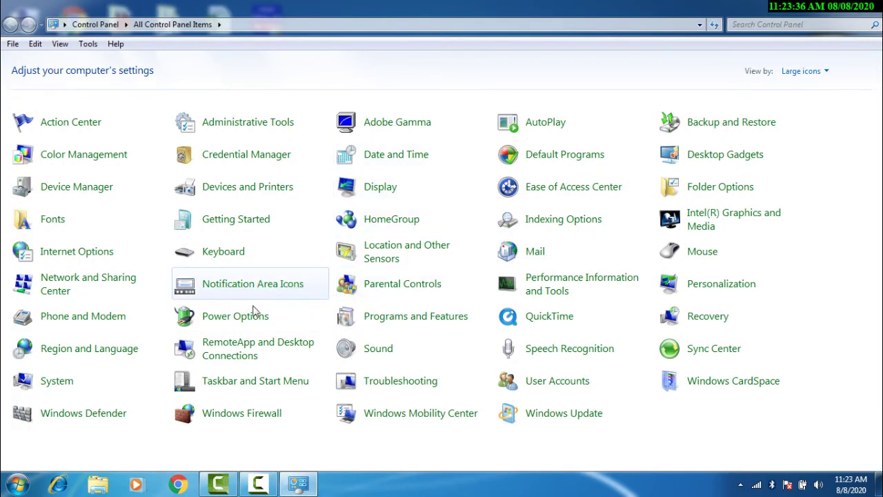
{"action": "left_click", "coordinate": [235, 318]}
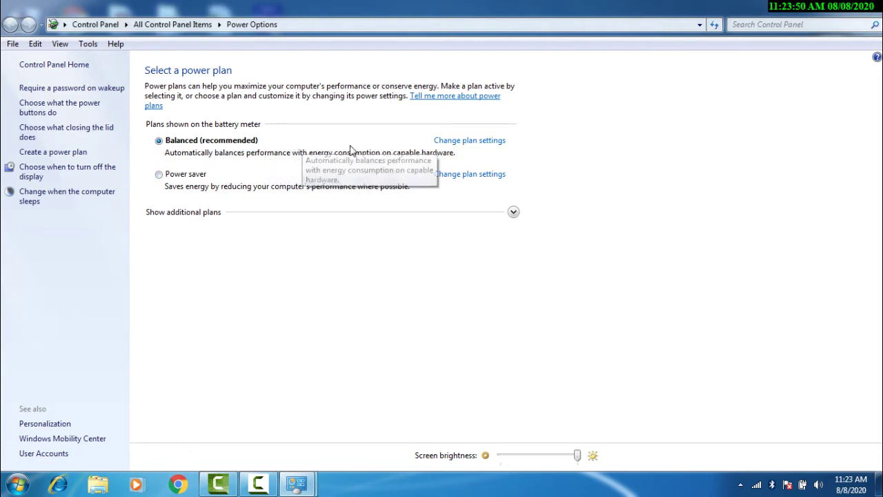
{"action": "left_click", "coordinate": [459, 144]}
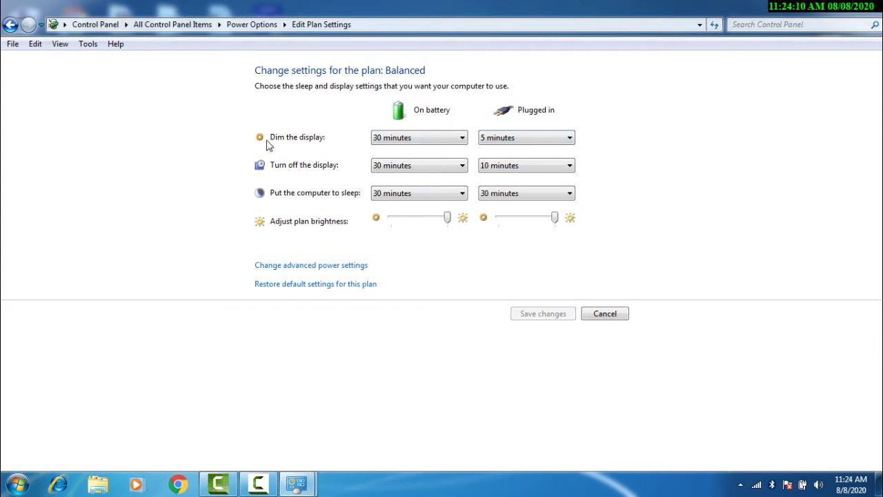
Step: Set the on-battery display to dim after 5 minutes and turn off after 10 minutes
{"action": "left_click", "coordinate": [393, 138]}
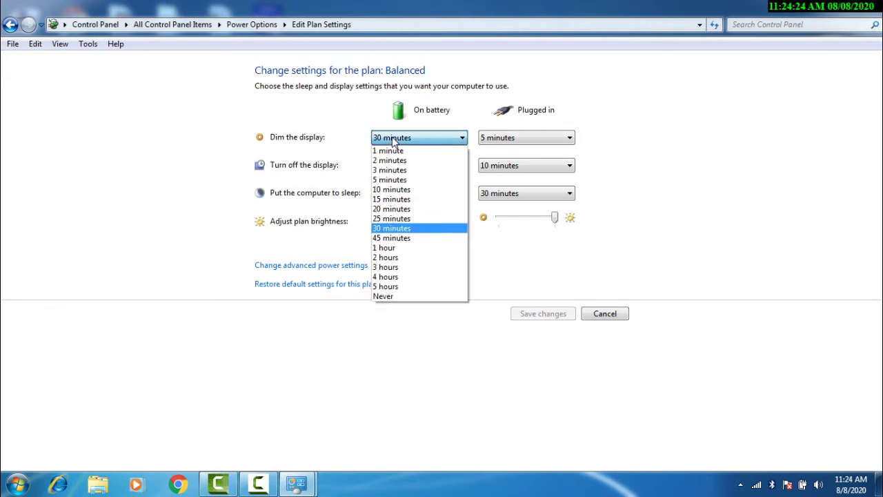
{"action": "left_click", "coordinate": [390, 181]}
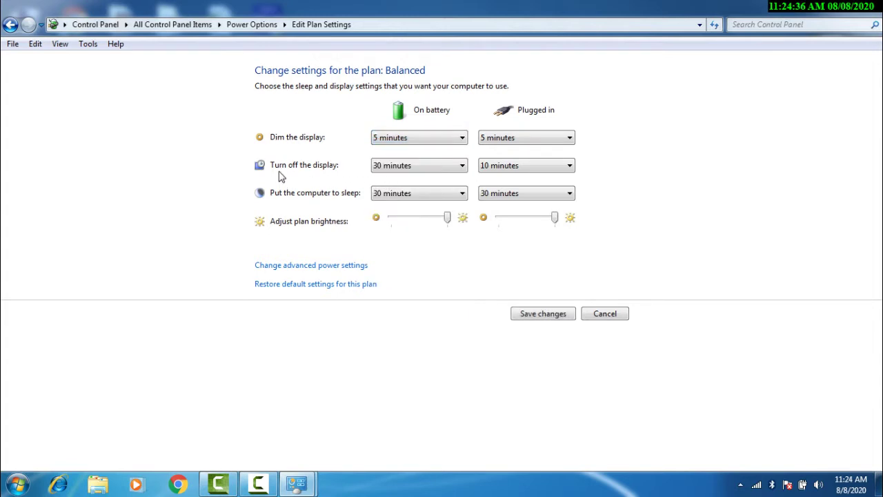
{"action": "left_click", "coordinate": [392, 170]}
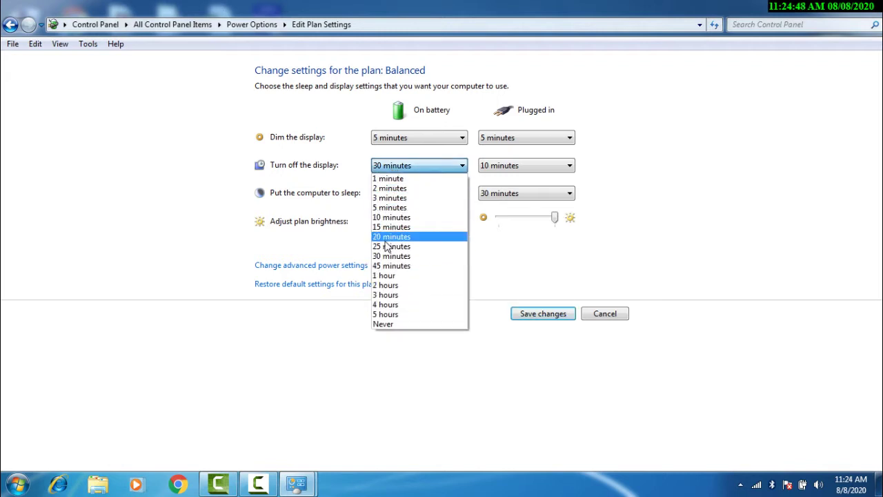
{"action": "left_click", "coordinate": [387, 218]}
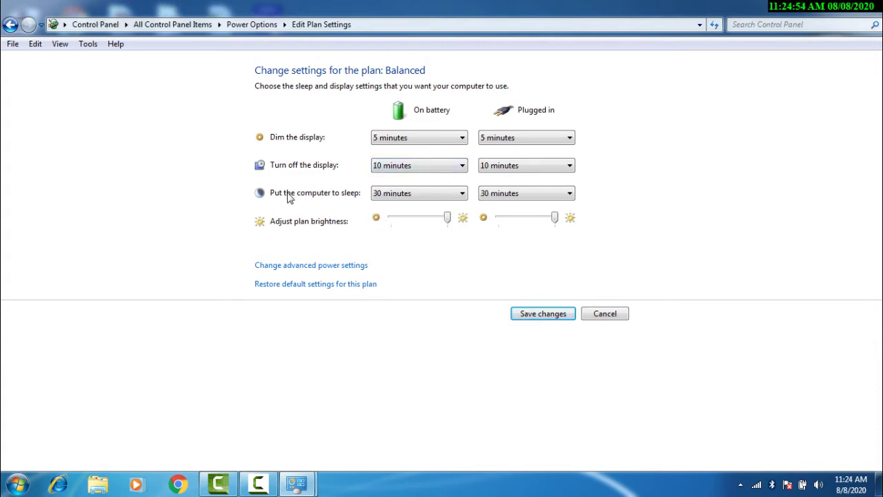
Step: Set the computer to sleep after 15 minutes on battery
{"action": "left_click", "coordinate": [390, 197]}
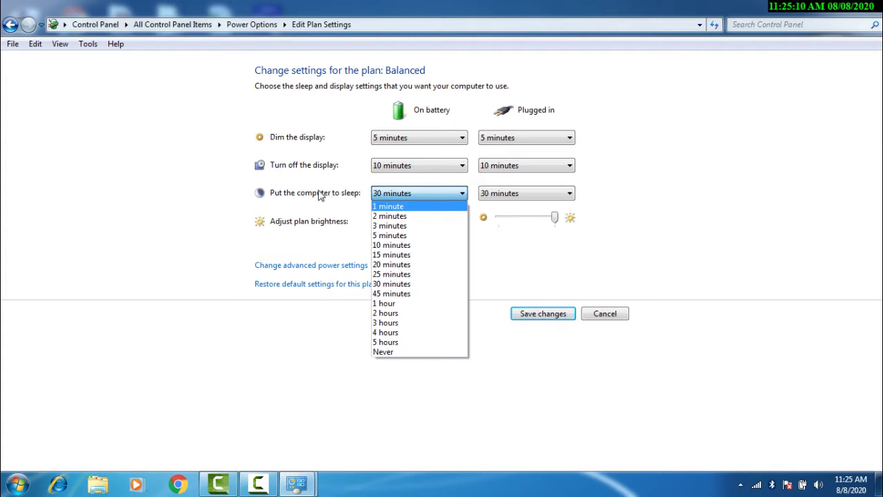
{"action": "left_click", "coordinate": [392, 246]}
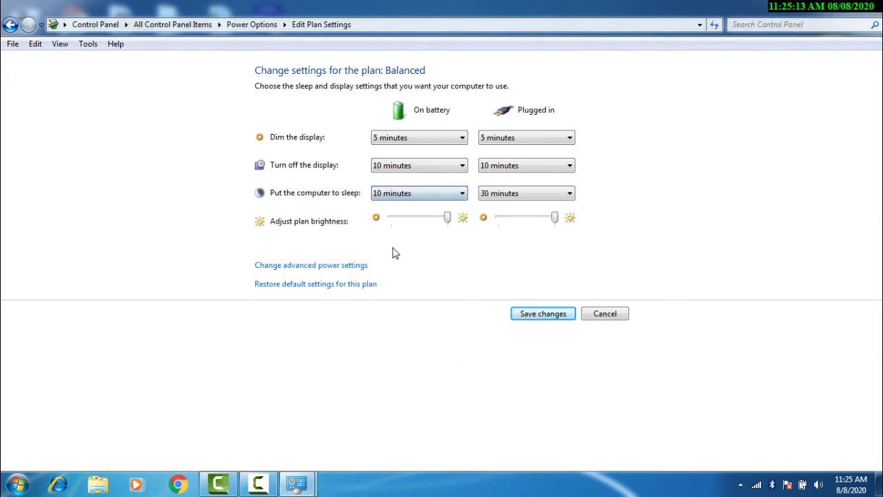
{"action": "left_click", "coordinate": [401, 193]}
{"action": "left_click", "coordinate": [390, 256]}
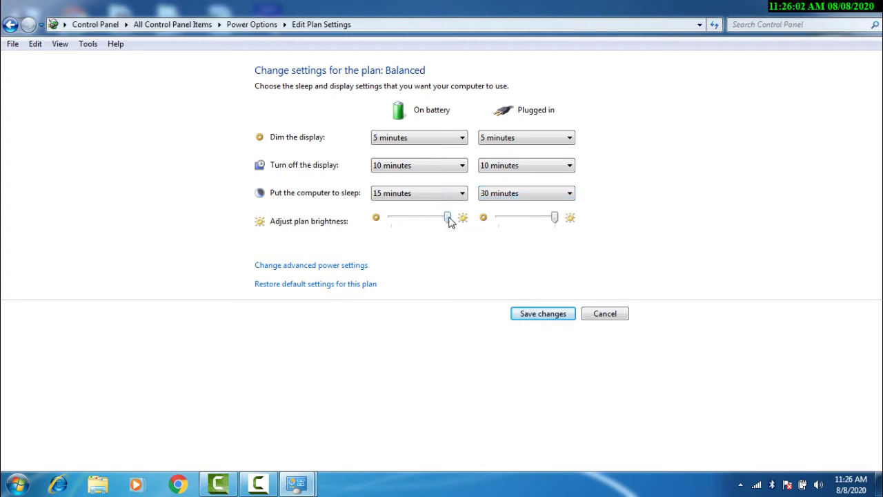
Step: Save a reduced plan brightness for both battery and plugged-in use, and raise the current screen brightness back to maximum
{"action": "left_click_drag", "start_coordinate": [449, 220], "coordinate": [418, 230]}
{"action": "left_click_drag", "start_coordinate": [554, 219], "coordinate": [513, 227]}
{"action": "left_click", "coordinate": [543, 315]}
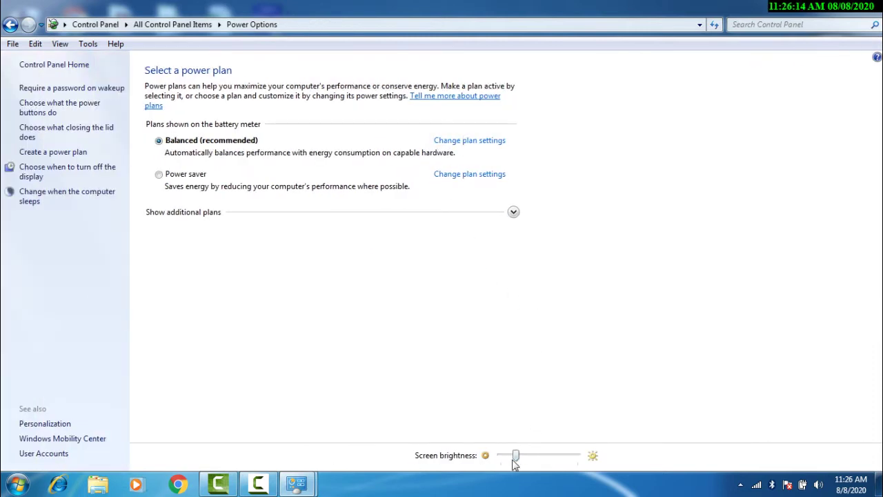
{"action": "left_click_drag", "start_coordinate": [516, 456], "coordinate": [612, 457]}
Step: Return to the full Control Panel list with large icons and open Region and Language
{"action": "left_click", "coordinate": [10, 24]}
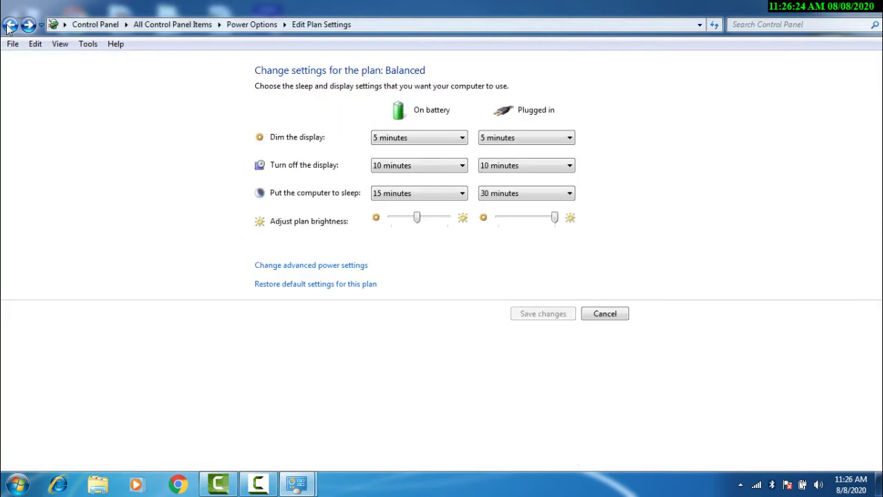
{"action": "left_click", "coordinate": [9, 25]}
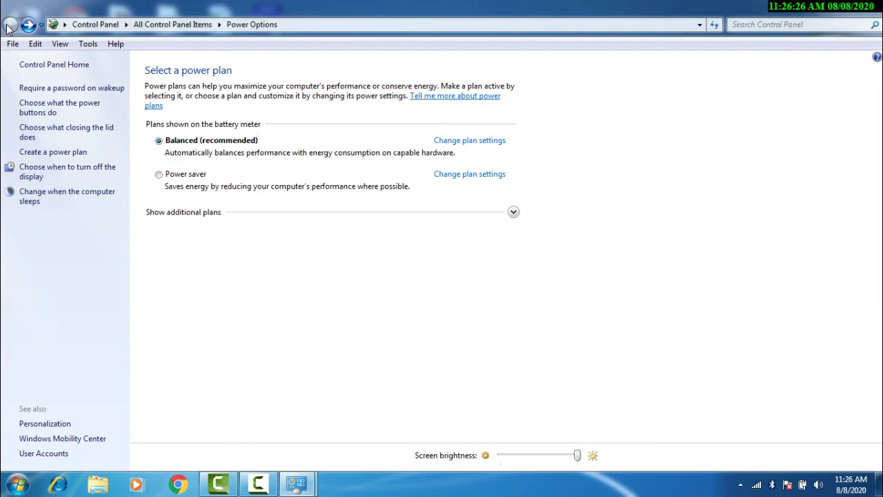
{"action": "left_click", "coordinate": [89, 26]}
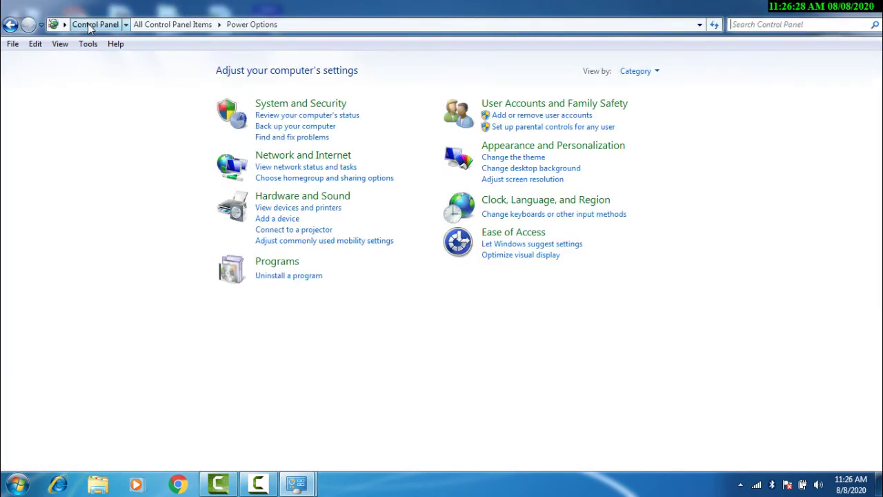
{"action": "left_click", "coordinate": [648, 72]}
{"action": "left_click", "coordinate": [662, 109]}
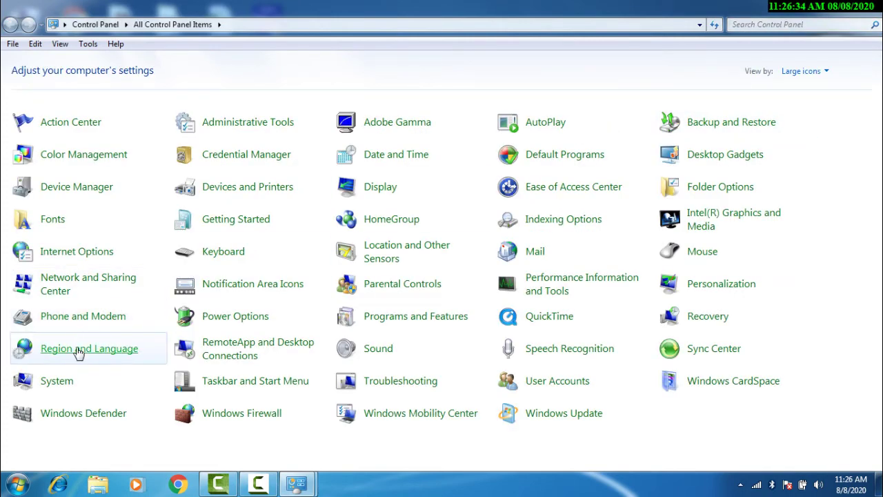
{"action": "left_click", "coordinate": [79, 350]}
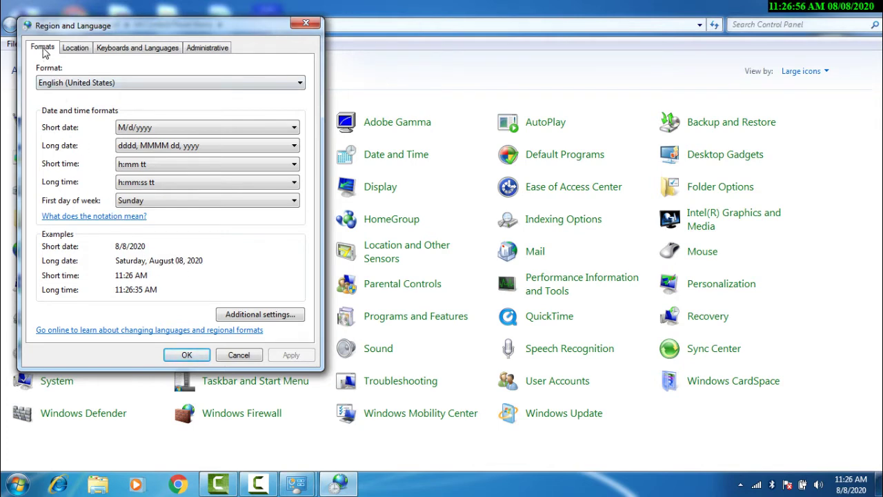
Step: Change the regional format to Pashto (Afghanistan) and apply it
{"action": "left_click", "coordinate": [78, 83]}
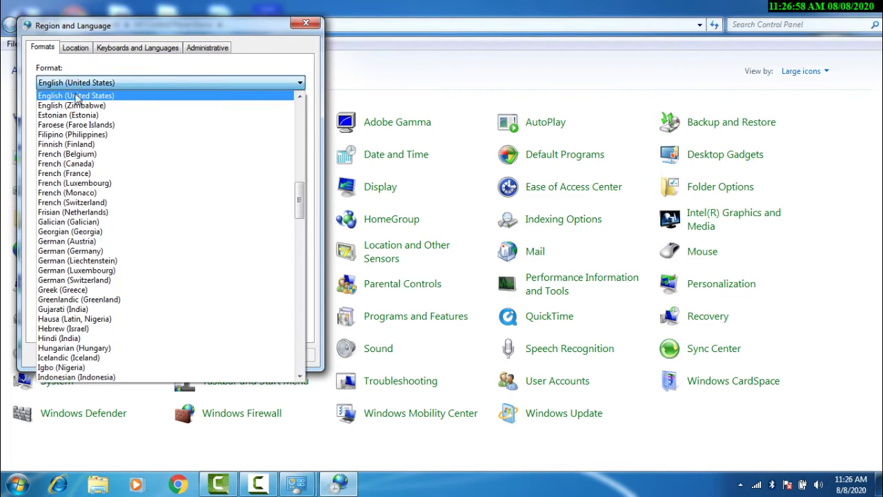
{"action": "key", "text": "p"}
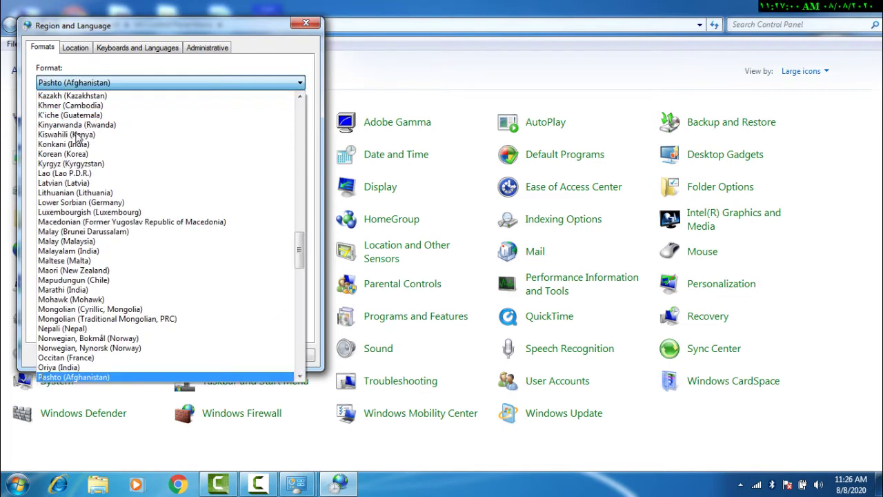
{"action": "left_click", "coordinate": [54, 377]}
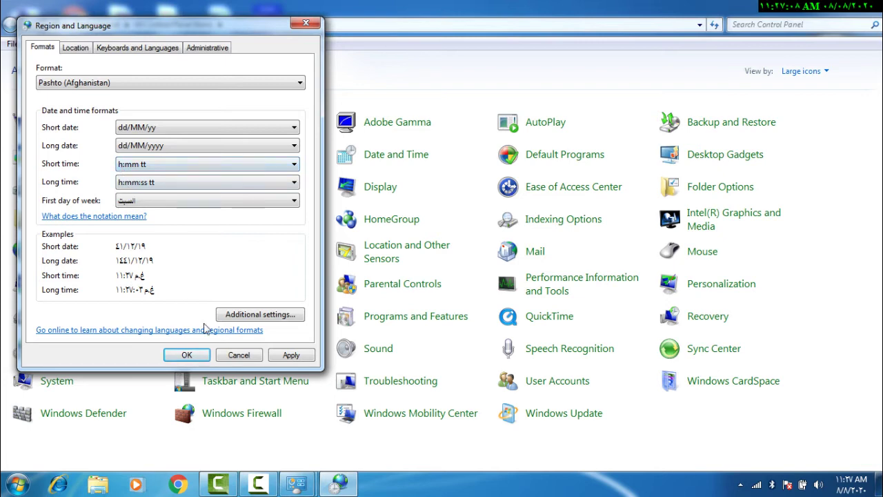
{"action": "left_click", "coordinate": [280, 356]}
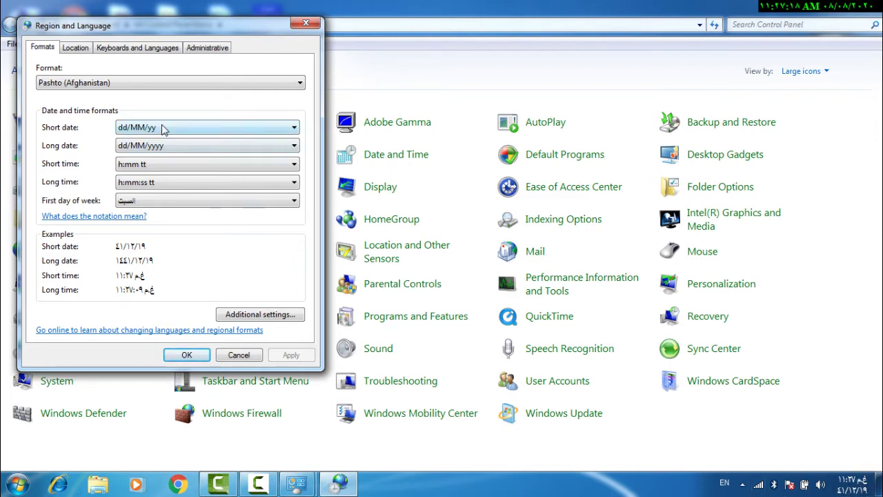
Step: Review the additional number, currency, time and date format settings, and leave them without changes
{"action": "left_click", "coordinate": [259, 315]}
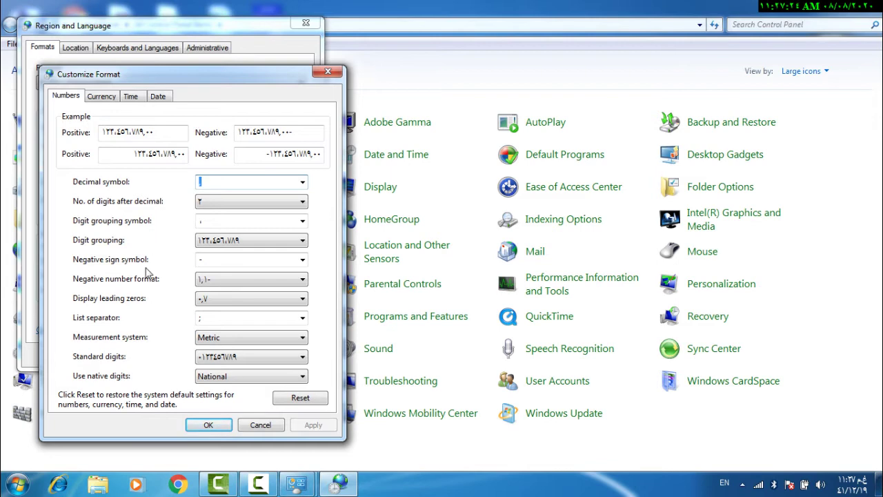
{"action": "left_click", "coordinate": [105, 98]}
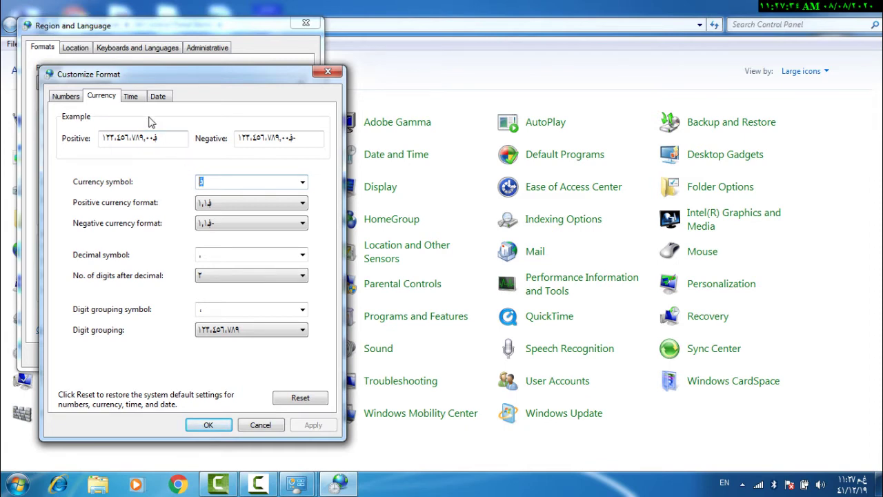
{"action": "left_click", "coordinate": [132, 97]}
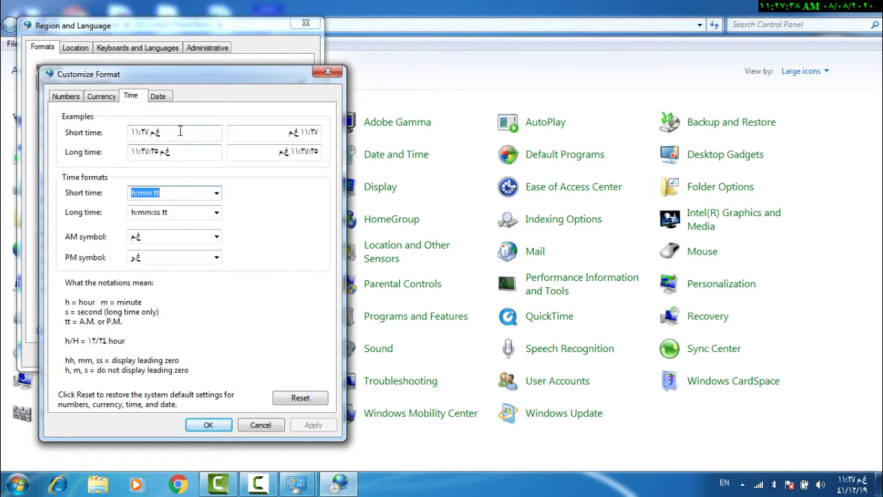
{"action": "left_click", "coordinate": [158, 96]}
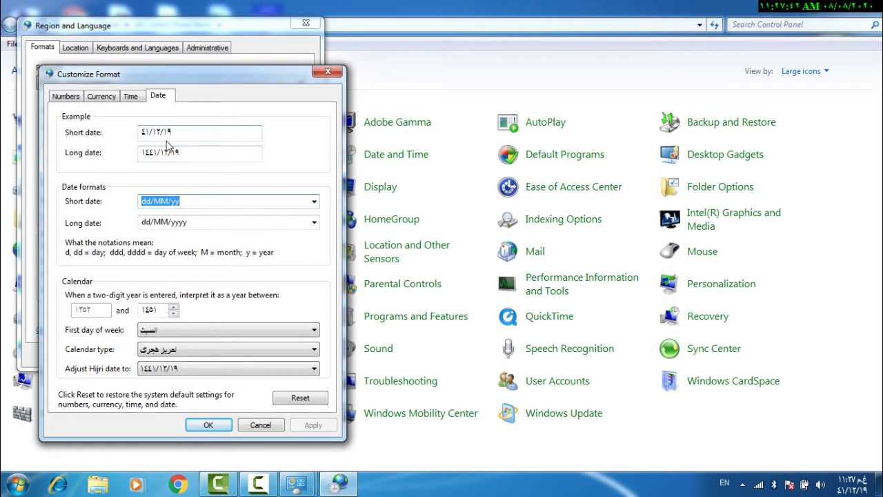
{"action": "left_click", "coordinate": [67, 96]}
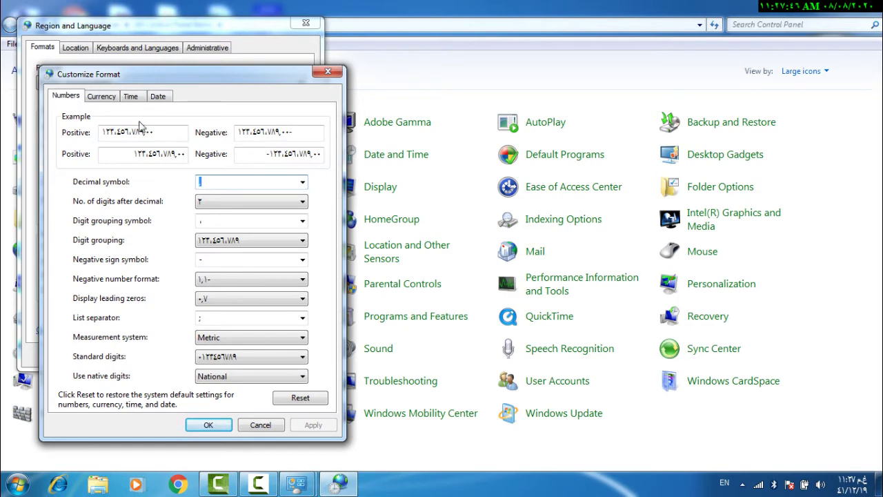
{"action": "left_click", "coordinate": [260, 425]}
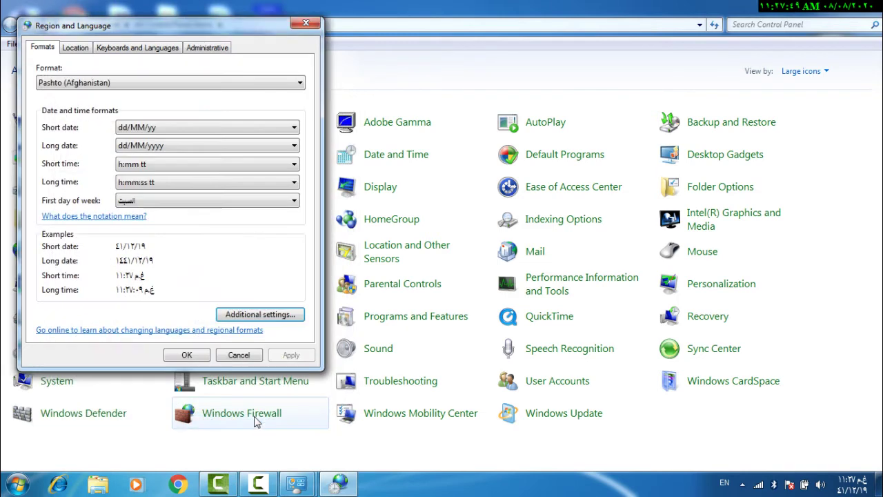
Step: Change the regional format to Spanish (United States) and apply it
{"action": "left_click", "coordinate": [154, 84]}
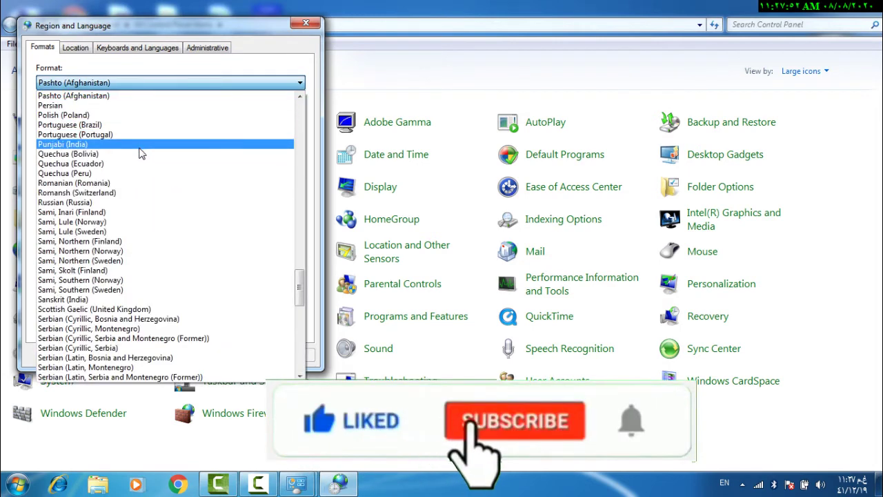
{"action": "key", "text": "u"}
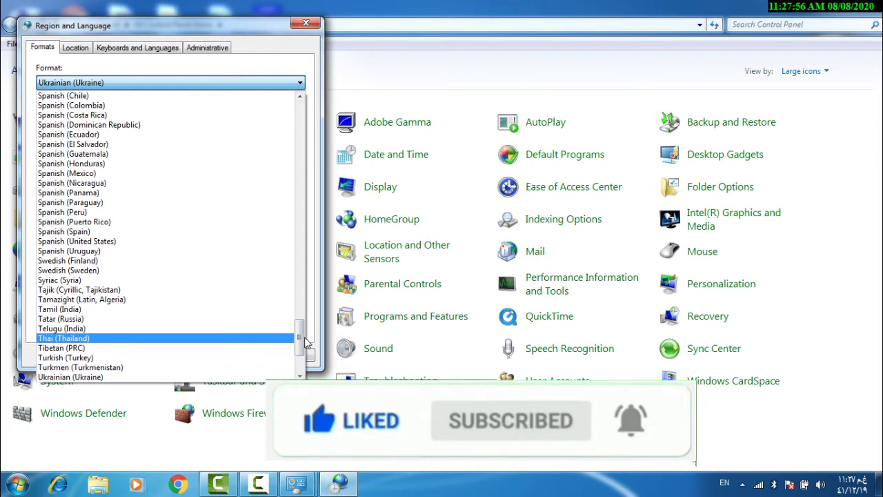
{"action": "left_click_drag", "start_coordinate": [304, 341], "coordinate": [291, 360]}
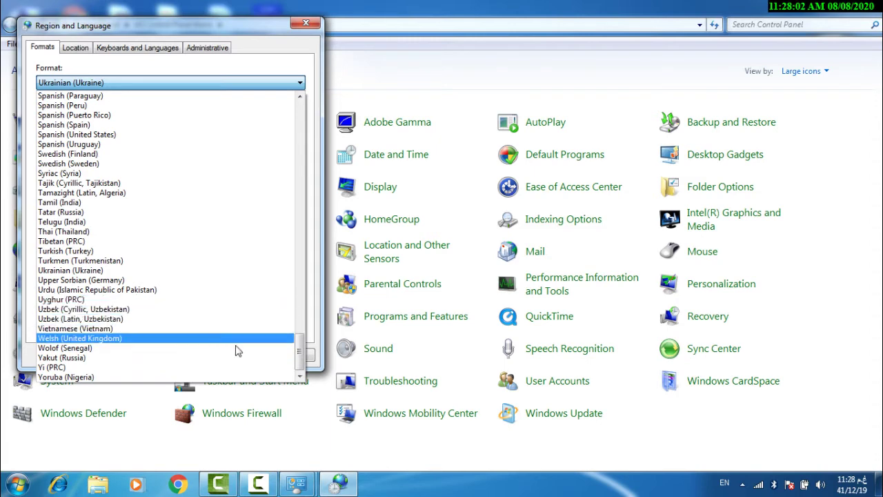
{"action": "left_click", "coordinate": [98, 137]}
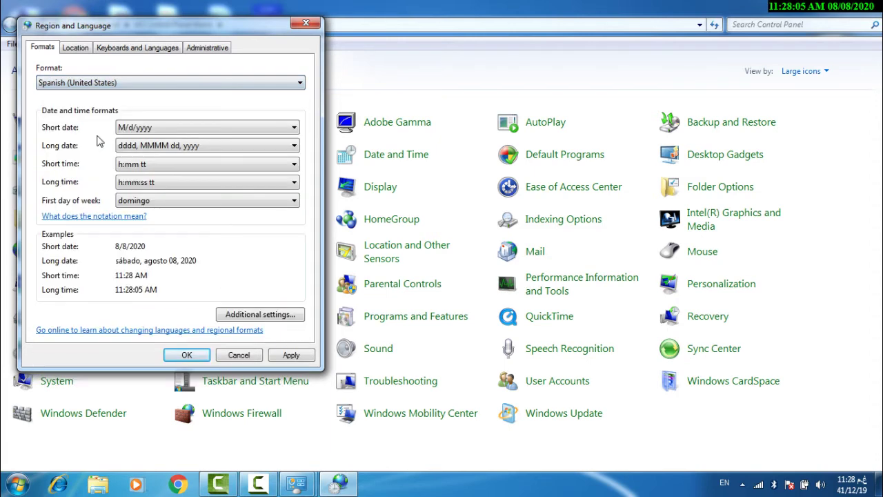
{"action": "left_click", "coordinate": [292, 356]}
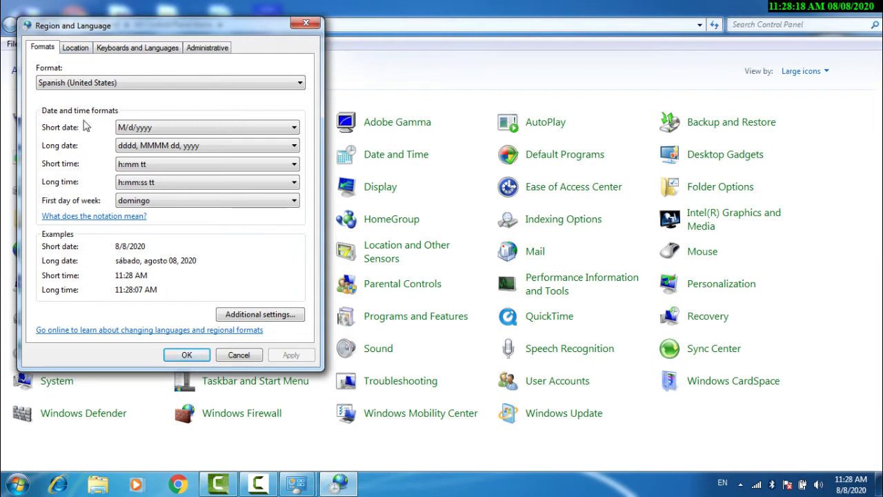
Step: Check the location and the keyboard and language settings, and display the available input languages
{"action": "left_click", "coordinate": [72, 50]}
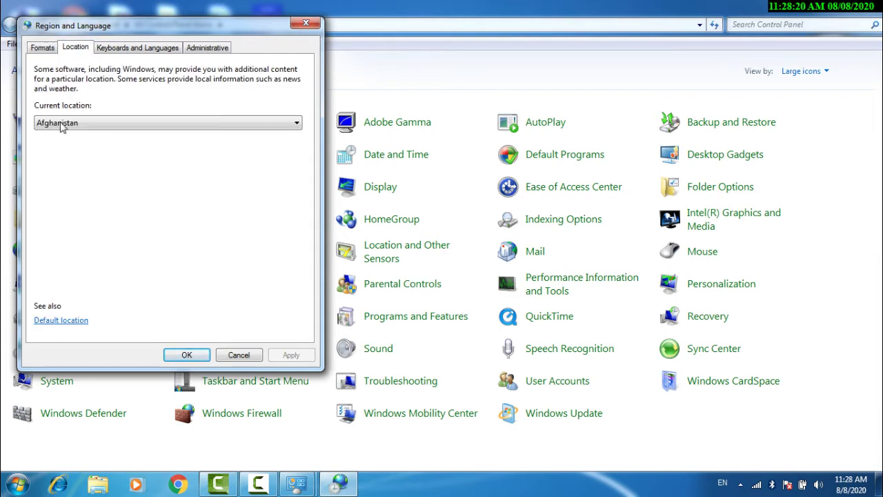
{"action": "left_click", "coordinate": [130, 57]}
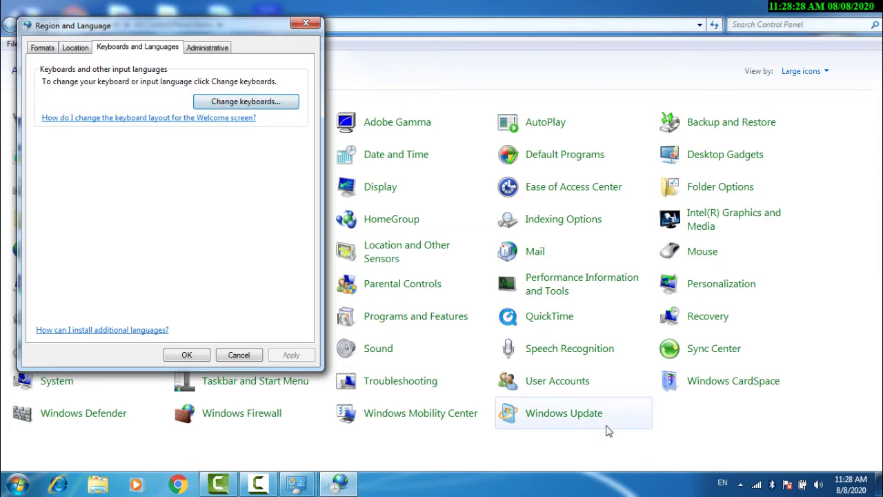
{"action": "left_click", "coordinate": [724, 482]}
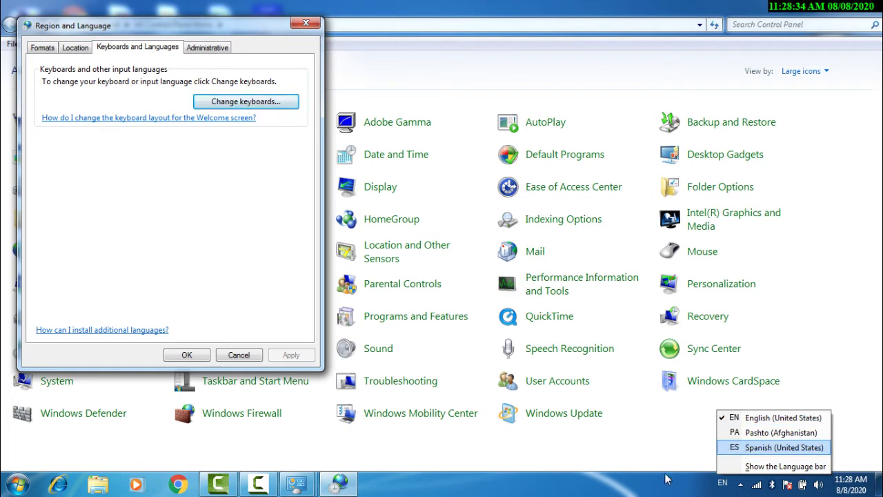
Step: Remove the Spanish (United States) and Pashto (Afghanistan) input languages from the installed services and apply the change
{"action": "left_click", "coordinate": [684, 487]}
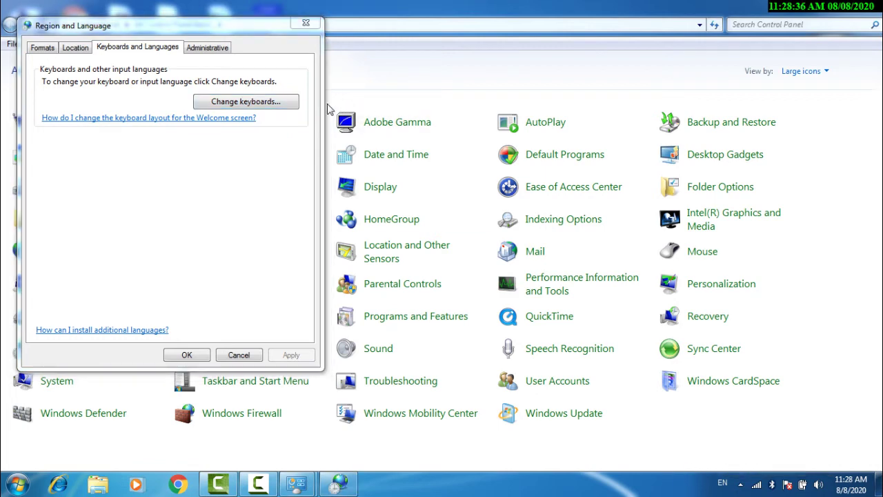
{"action": "left_click", "coordinate": [245, 102]}
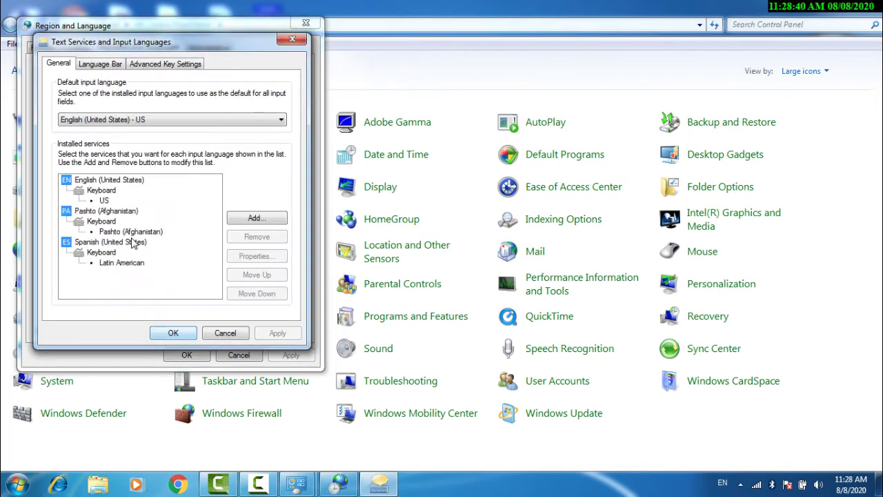
{"action": "left_click", "coordinate": [96, 245]}
{"action": "left_click", "coordinate": [241, 238]}
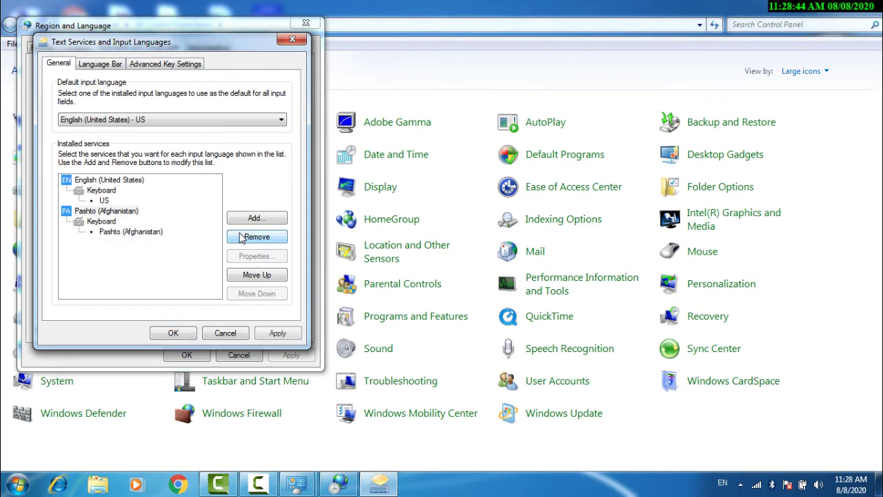
{"action": "left_click", "coordinate": [96, 213]}
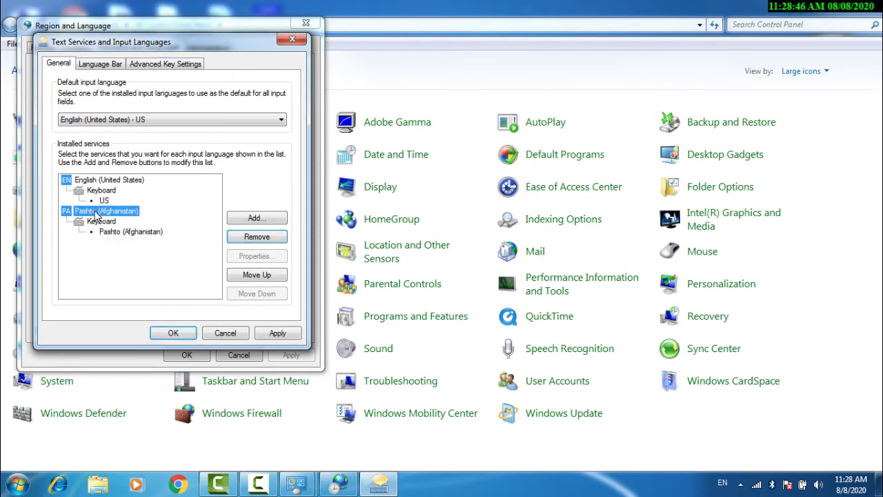
{"action": "left_click", "coordinate": [246, 238]}
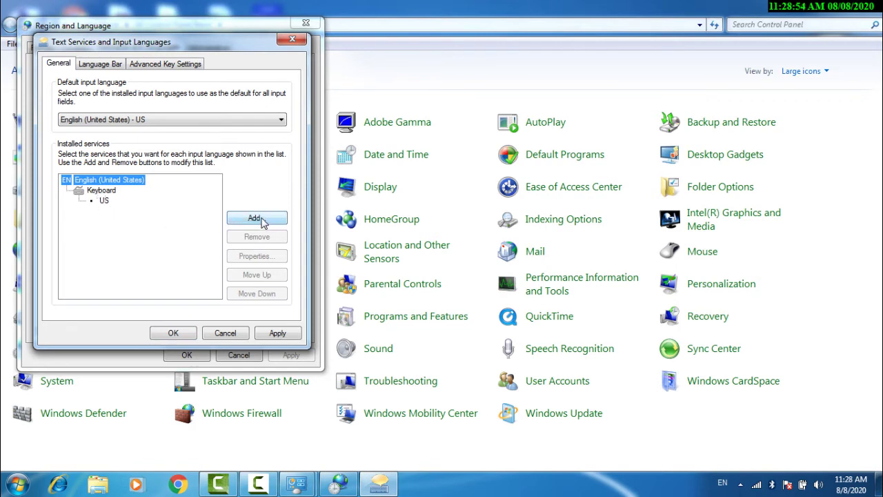
{"action": "left_click", "coordinate": [278, 334]}
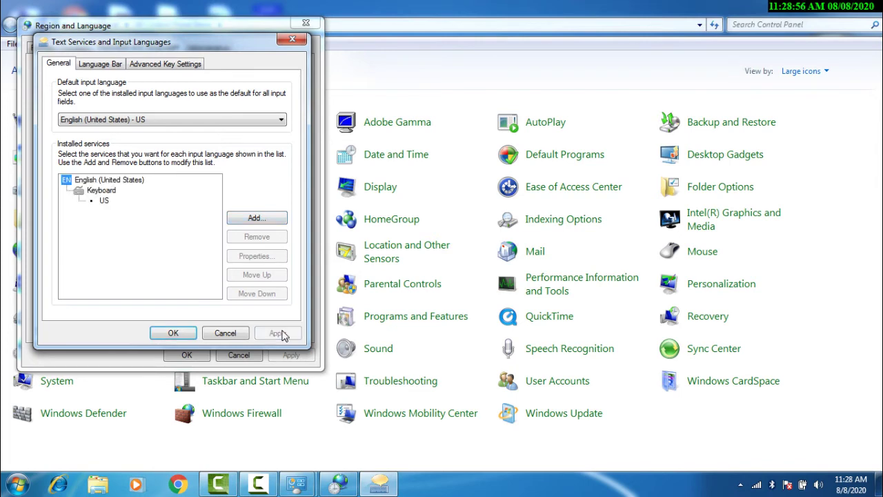
Step: Add the Pashto (Afghanistan) keyboard as an input language and apply the change
{"action": "left_click", "coordinate": [255, 219]}
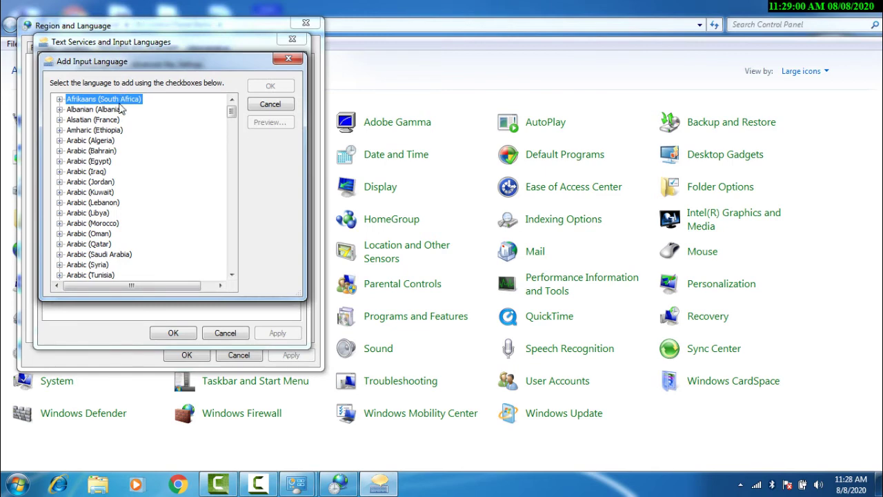
{"action": "key", "text": "p"}
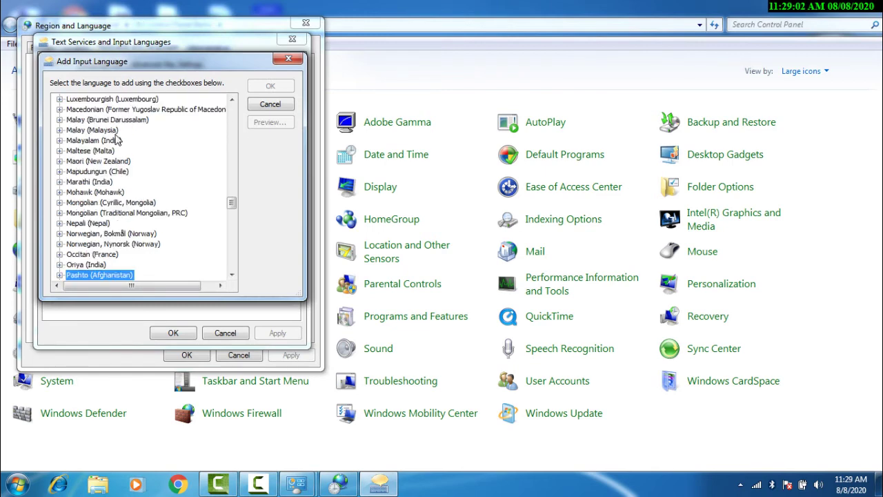
{"action": "left_click", "coordinate": [60, 275]}
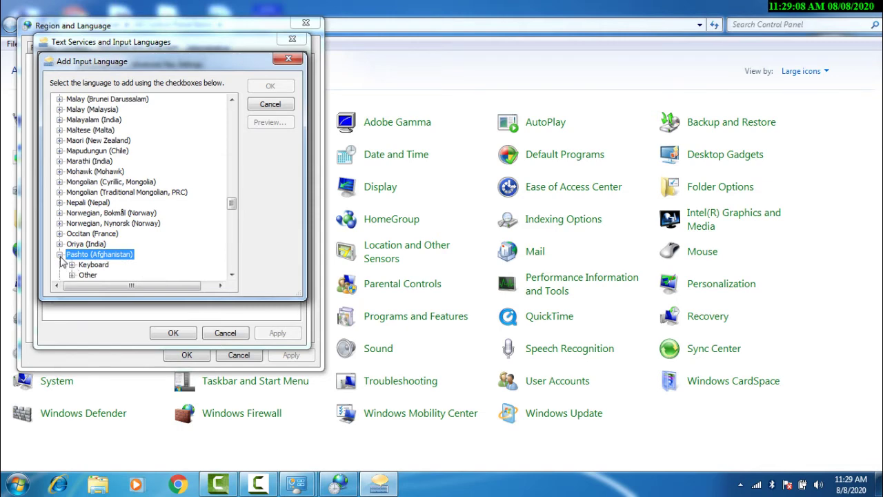
{"action": "left_click", "coordinate": [72, 265]}
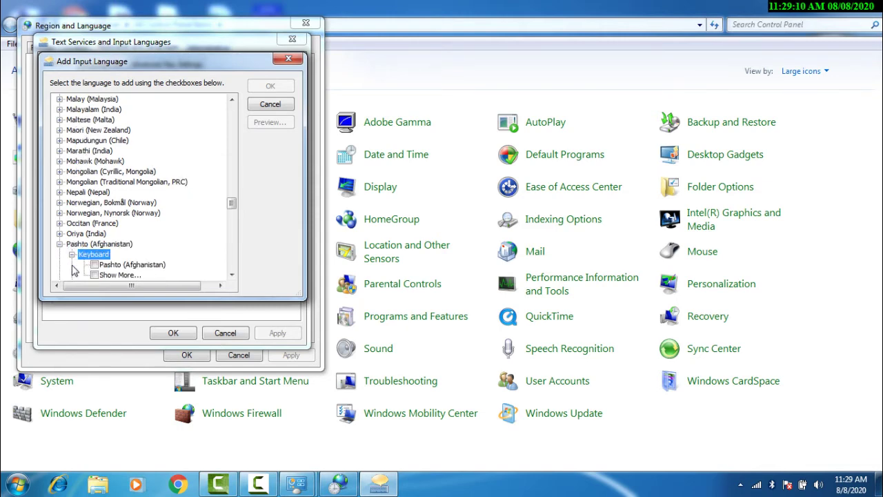
{"action": "left_click", "coordinate": [95, 265]}
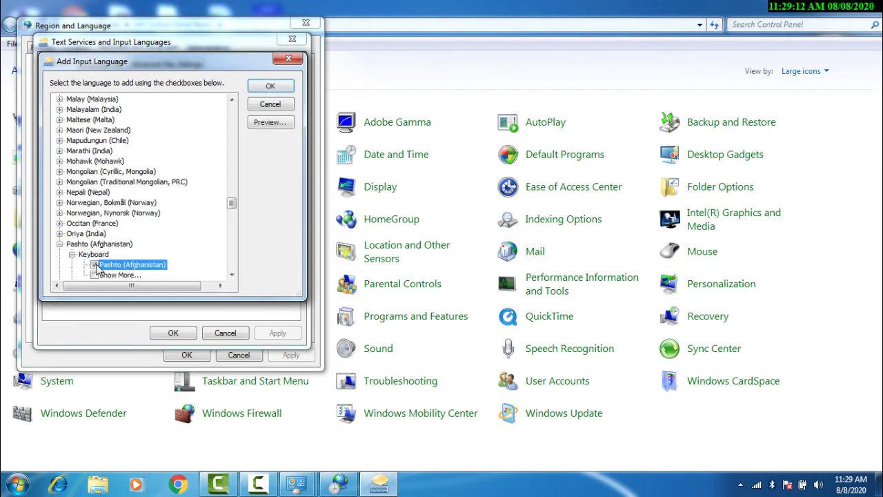
{"action": "left_click", "coordinate": [267, 89]}
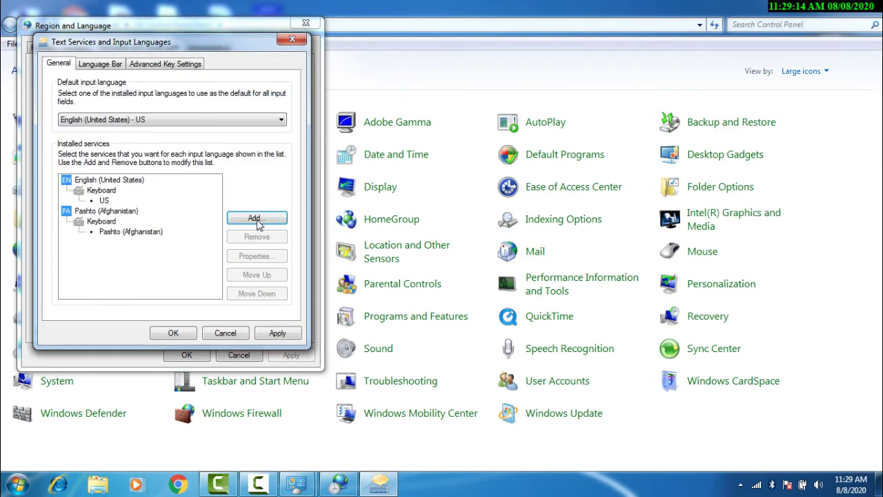
{"action": "left_click", "coordinate": [282, 334]}
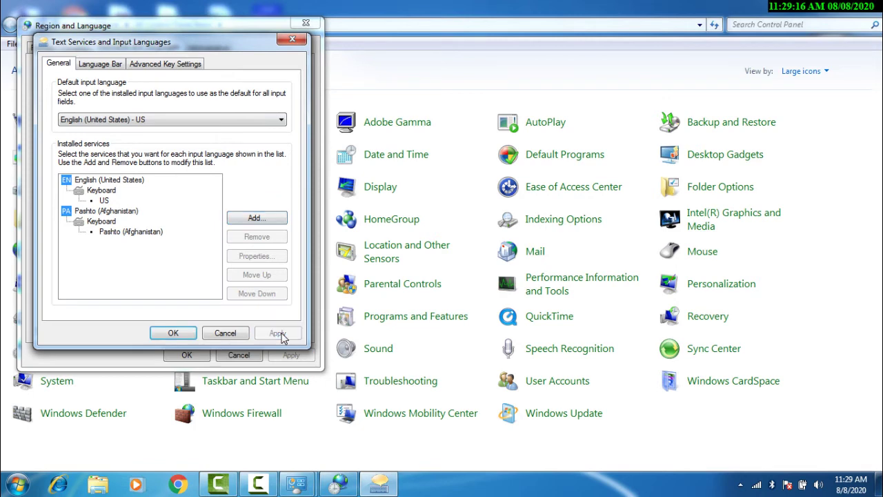
Step: Add the Persian keyboard under the Persian input language and apply the change
{"action": "left_click", "coordinate": [256, 218]}
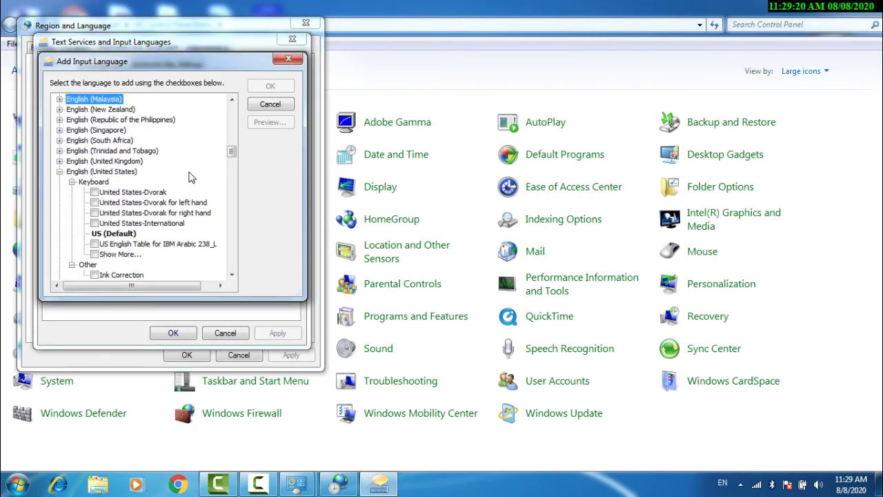
{"action": "left_click", "coordinate": [60, 172]}
{"action": "key", "text": "p"}
{"action": "key", "text": "p"}
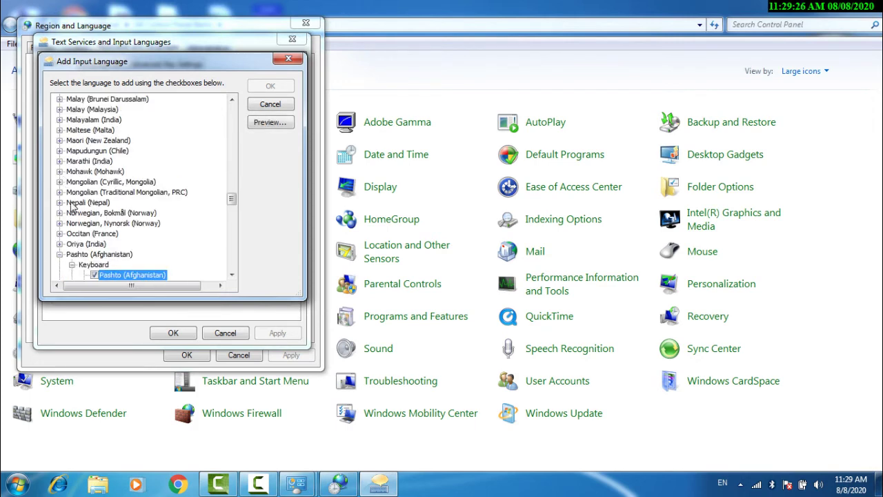
{"action": "key", "text": "p"}
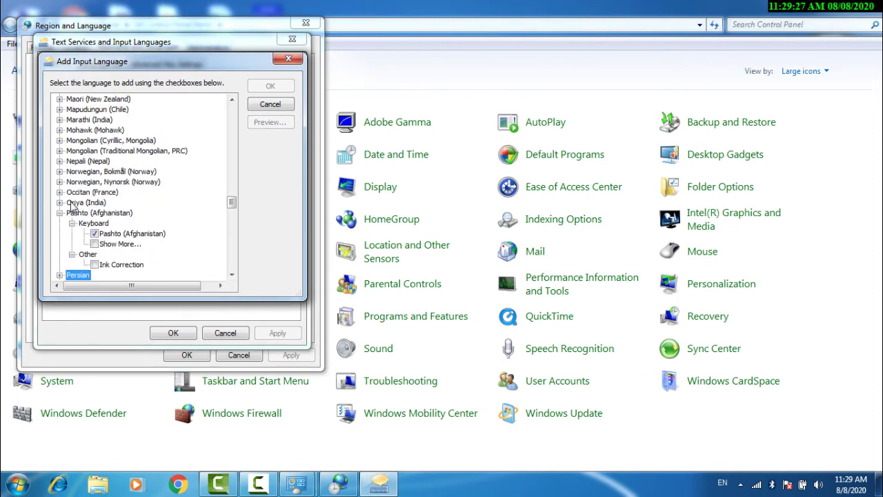
{"action": "left_click", "coordinate": [59, 274]}
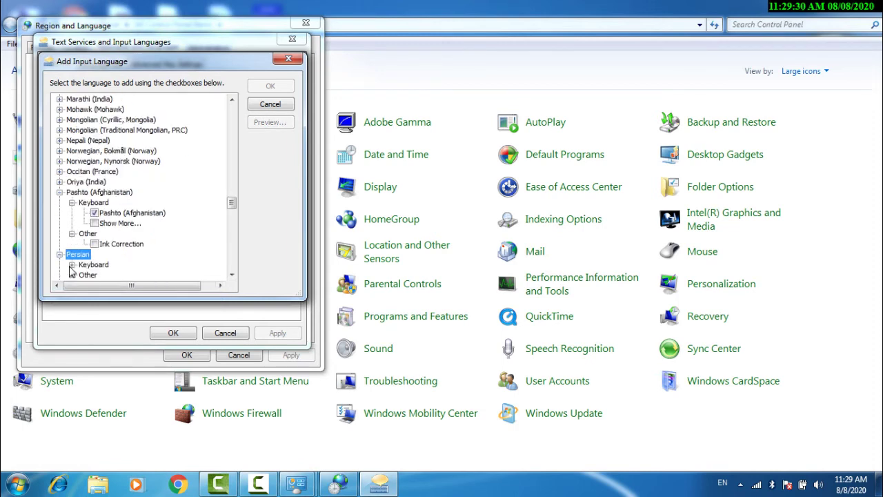
{"action": "left_click", "coordinate": [72, 265]}
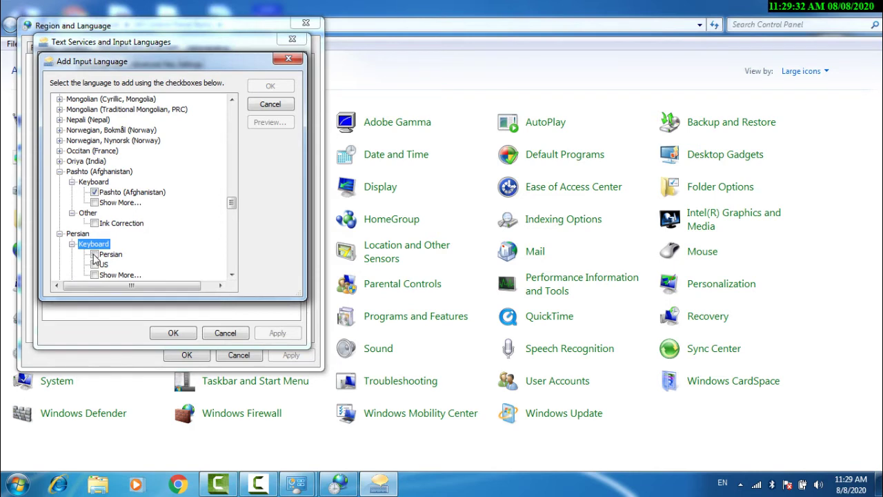
{"action": "left_click", "coordinate": [94, 254]}
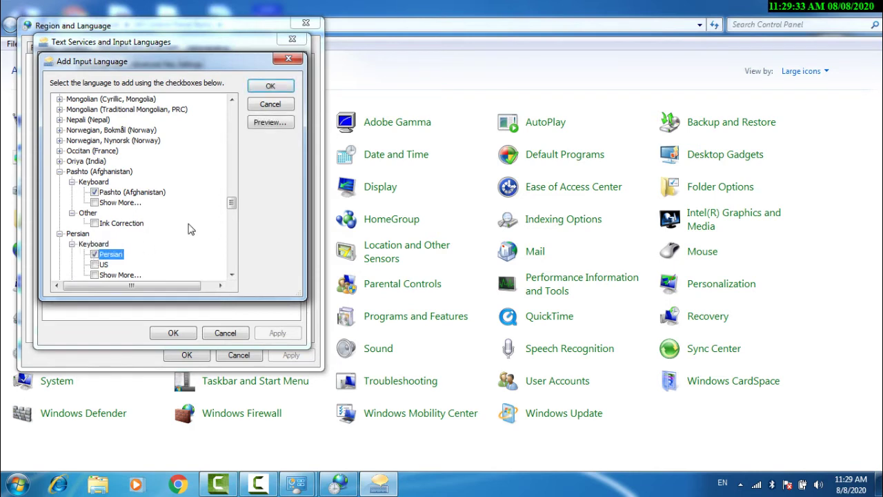
{"action": "left_click", "coordinate": [269, 87]}
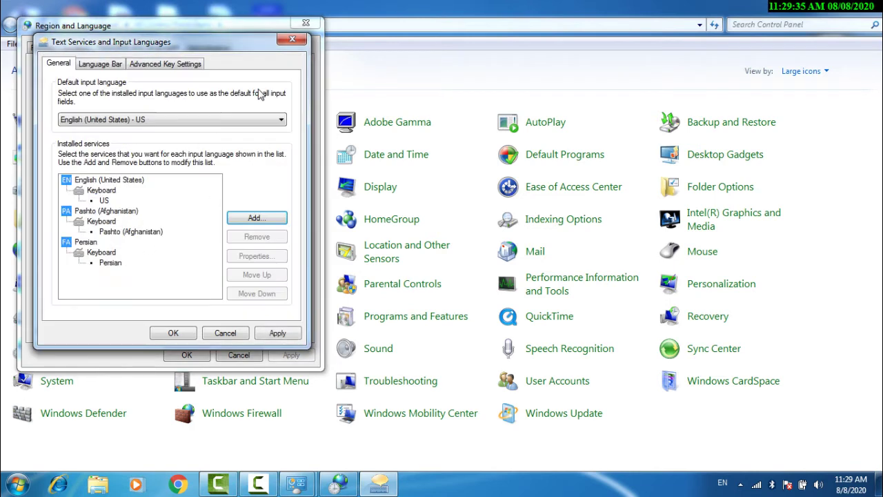
{"action": "left_click", "coordinate": [278, 334]}
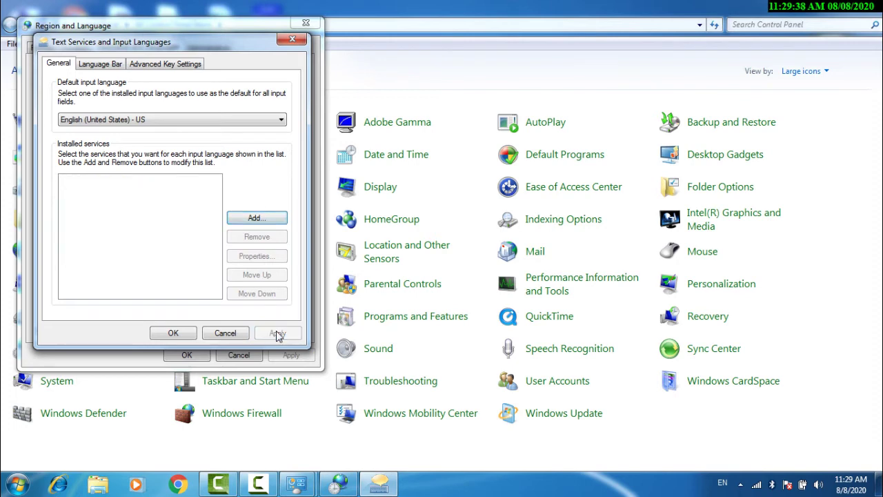
Step: Choose English (United States) - US as the default input language, set the language bar to Floating On Desktop, and apply
{"action": "left_click", "coordinate": [119, 126]}
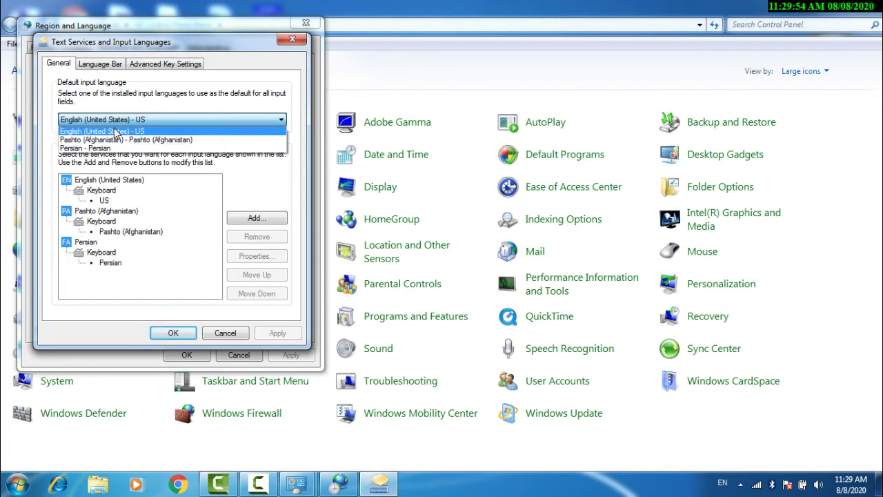
{"action": "left_click", "coordinate": [115, 131]}
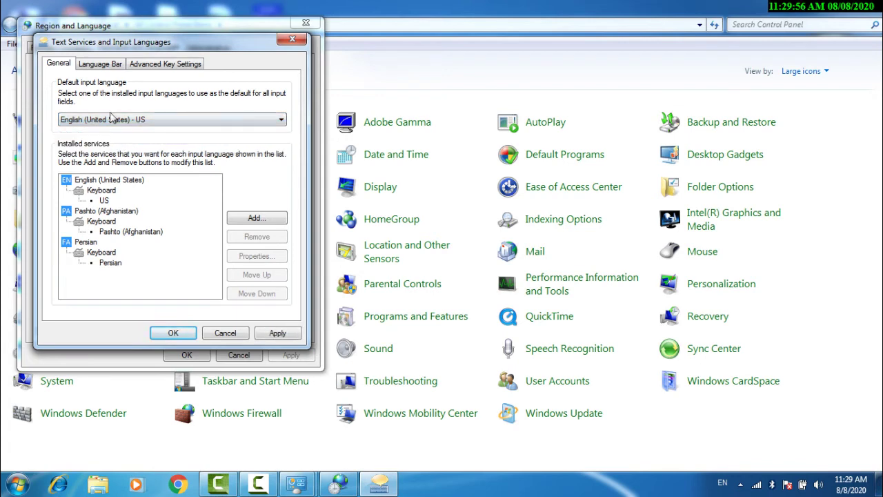
{"action": "left_click", "coordinate": [100, 66]}
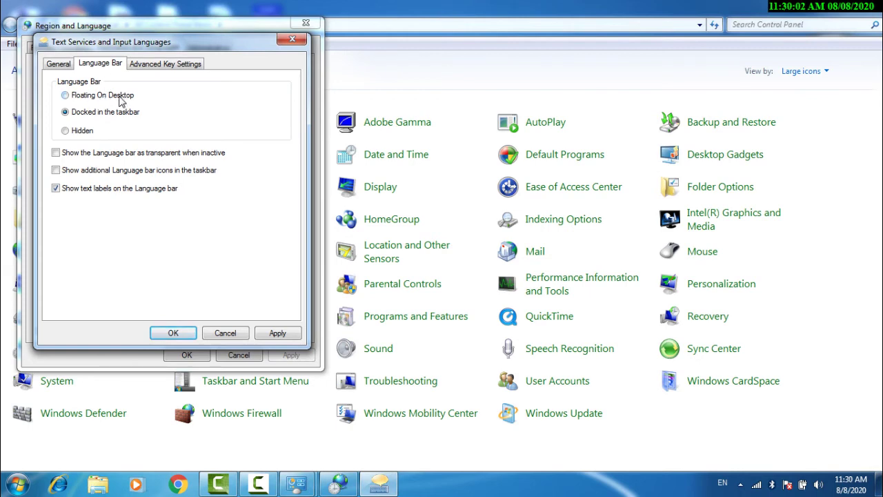
{"action": "left_click", "coordinate": [278, 334]}
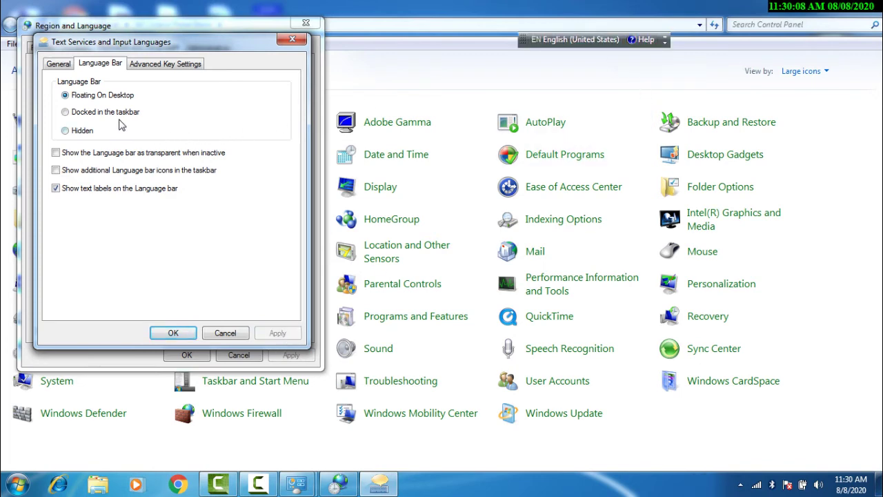
Step: Set the language bar to Docked in the taskbar, apply it, and close the text services settings
{"action": "left_click", "coordinate": [117, 114]}
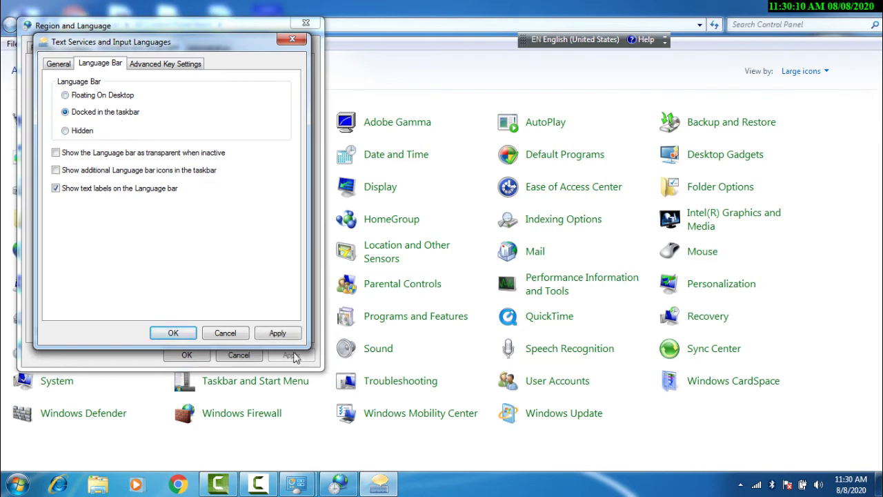
{"action": "left_click", "coordinate": [285, 335]}
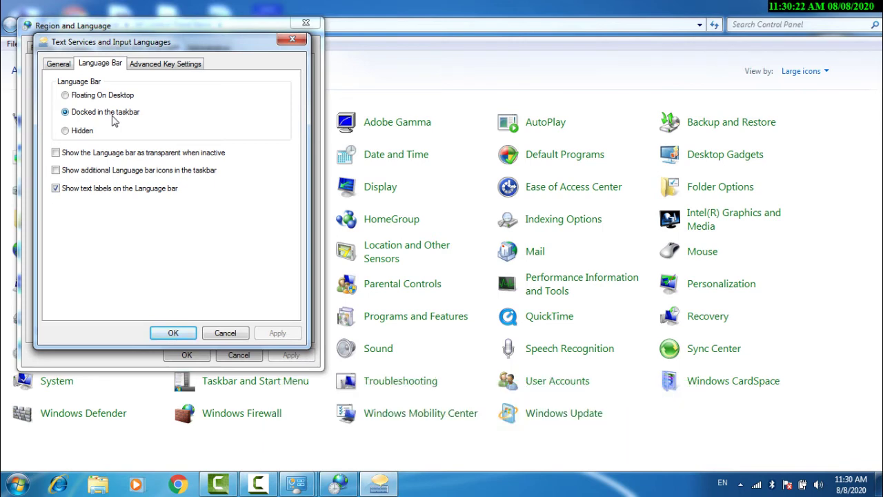
{"action": "left_click", "coordinate": [228, 333]}
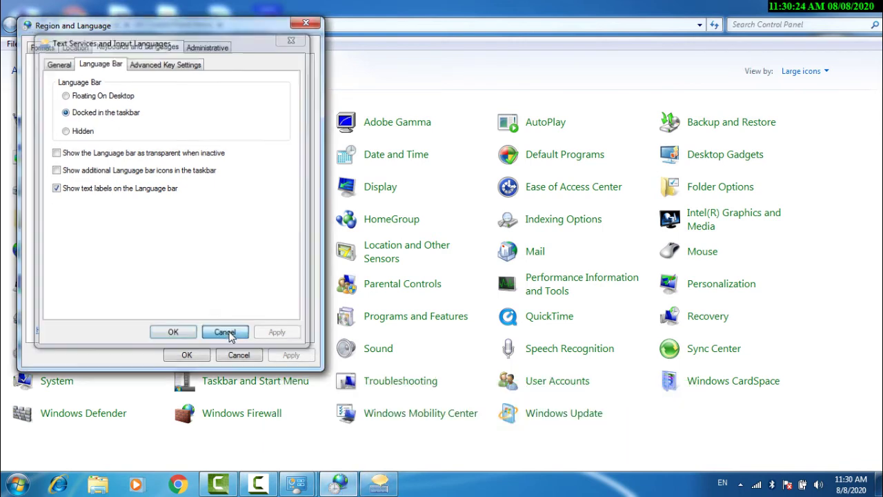
Step: Copy the current international settings to the welcome screen, system accounts and new user accounts, and close the Region and Language settings
{"action": "left_click", "coordinate": [197, 54]}
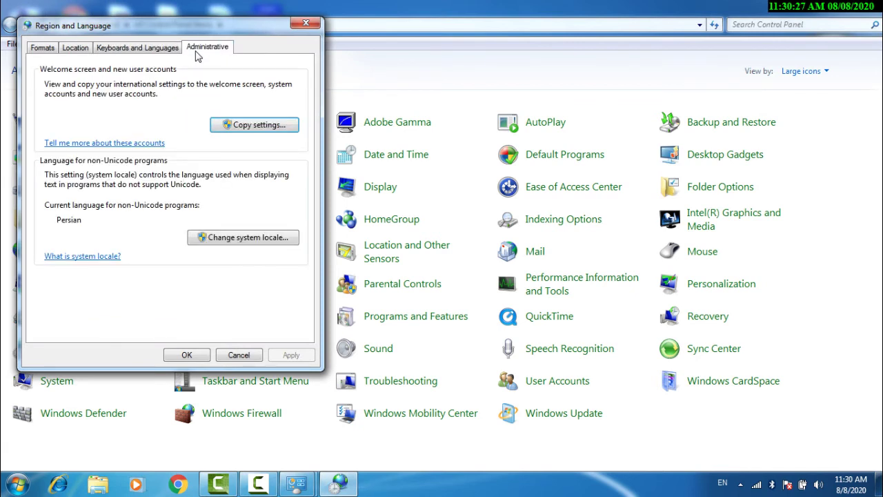
{"action": "left_click", "coordinate": [260, 131]}
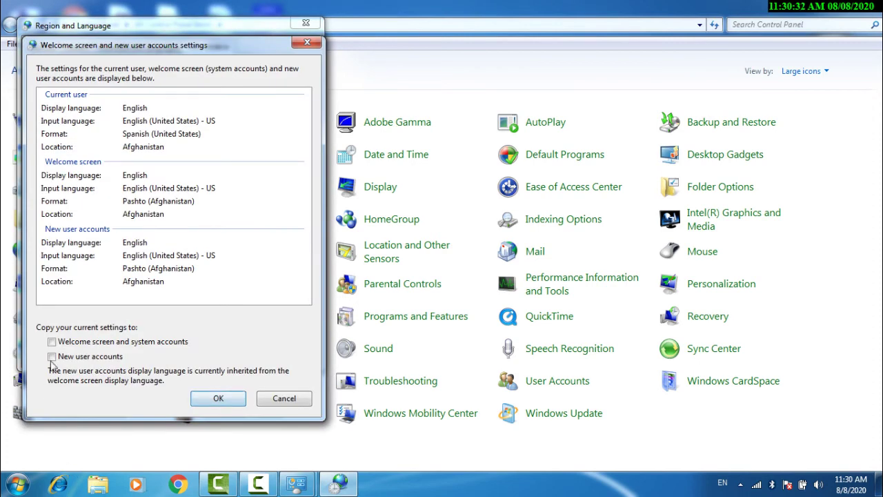
{"action": "left_click", "coordinate": [54, 344]}
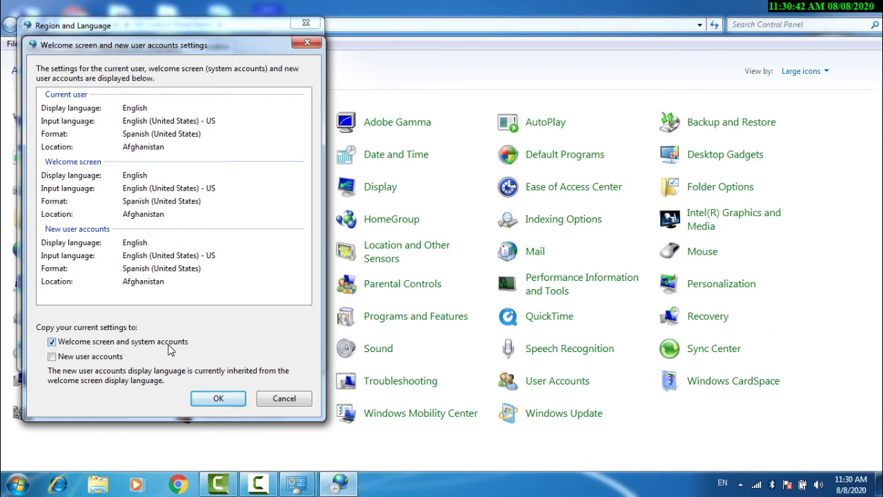
{"action": "left_click", "coordinate": [70, 362]}
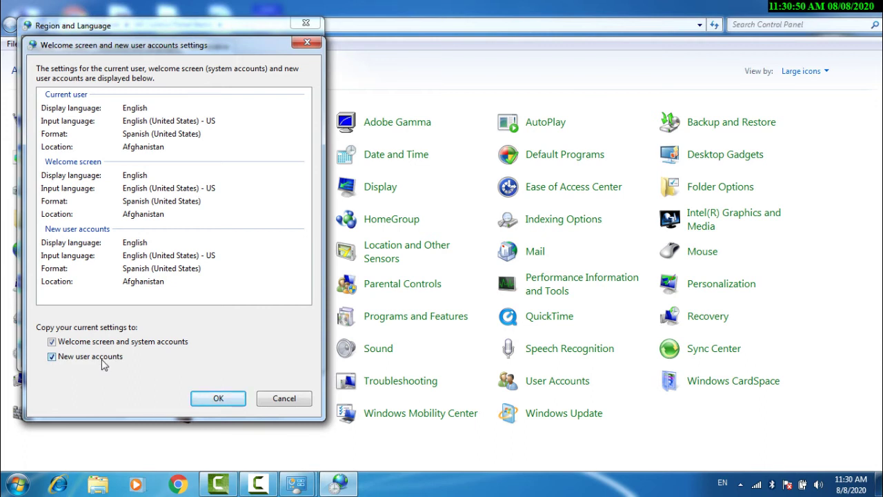
{"action": "left_click", "coordinate": [216, 400]}
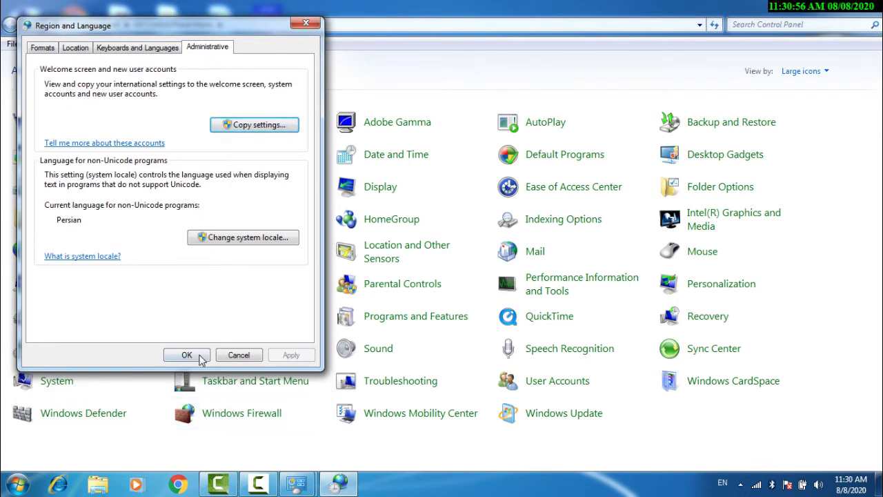
{"action": "left_click", "coordinate": [187, 355]}
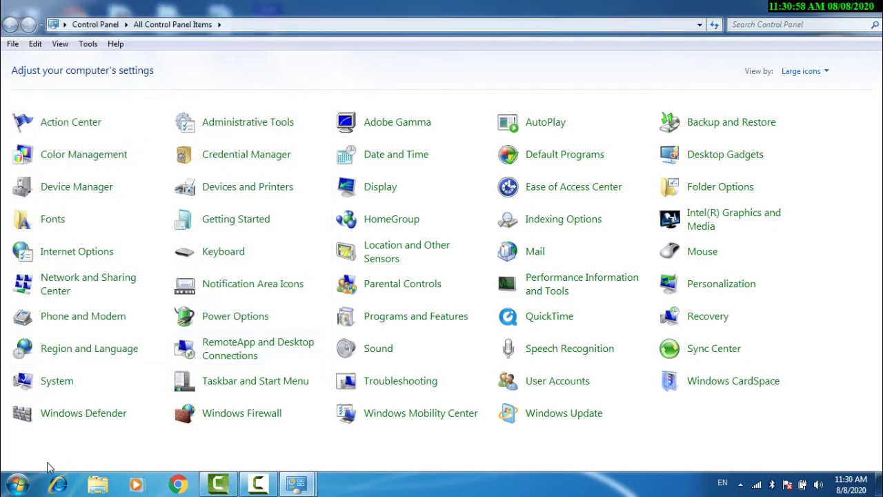
Step: Open Word 2013, create a blank document, and set the paragraph direction to right-to-left
{"action": "left_click", "coordinate": [15, 486]}
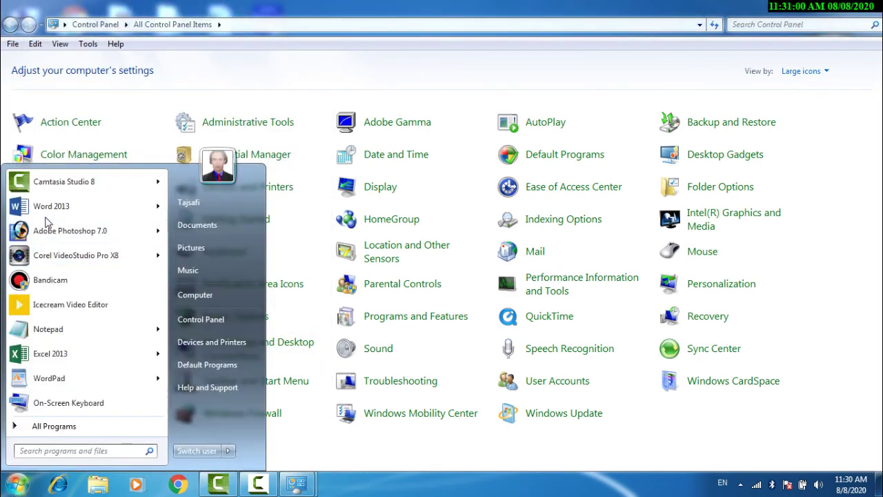
{"action": "left_click", "coordinate": [46, 214]}
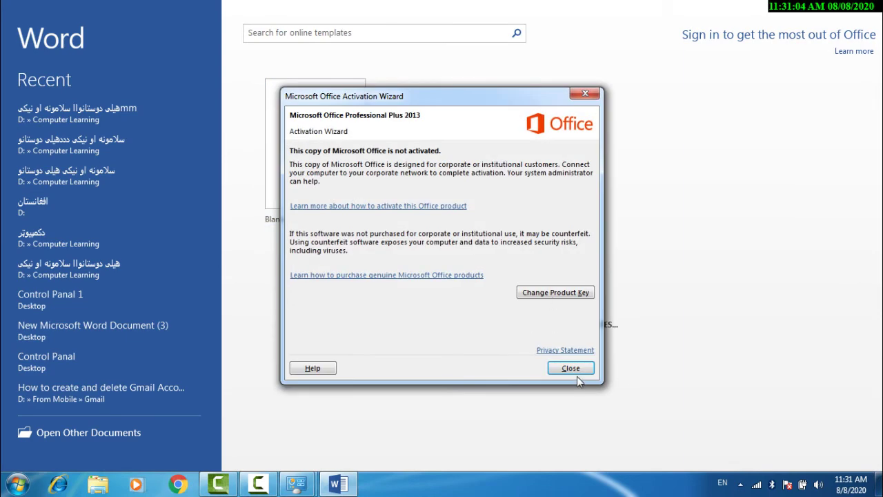
{"action": "left_click", "coordinate": [571, 369]}
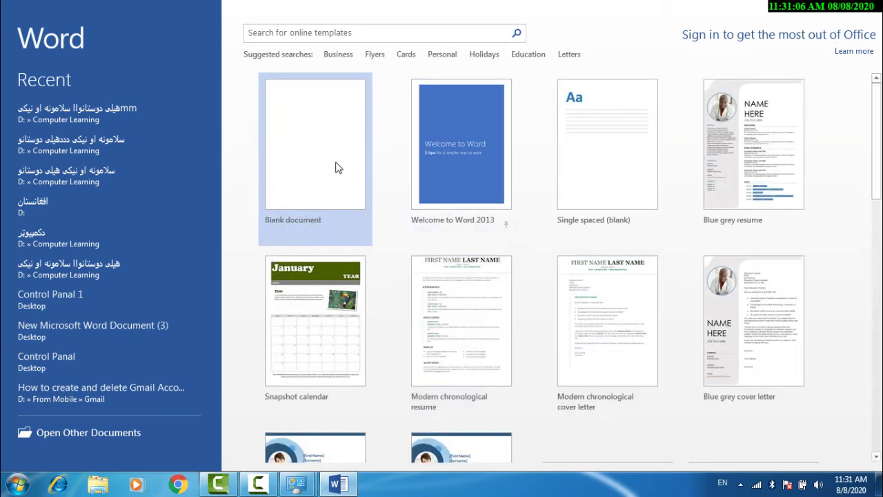
{"action": "left_click", "coordinate": [339, 168]}
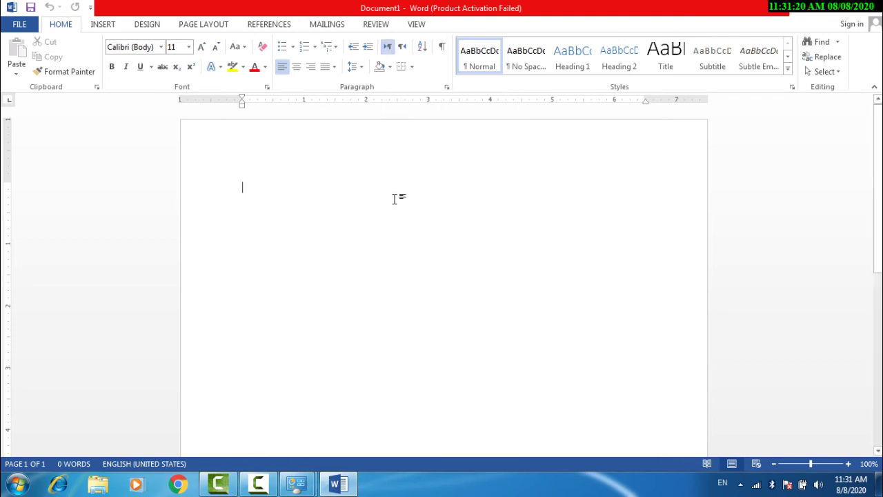
{"action": "left_click", "coordinate": [405, 53]}
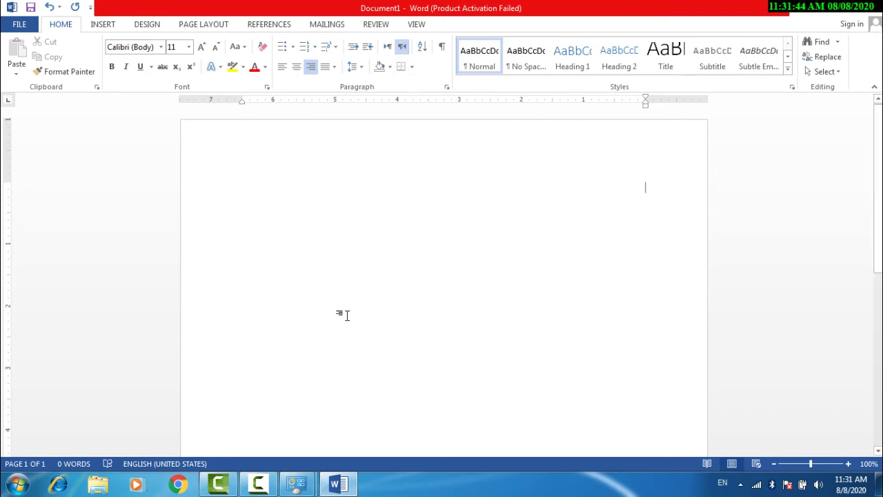
Step: Open the On-Screen Keyboard over the Word document and switch the input language to Pashto
{"action": "left_click", "coordinate": [18, 485]}
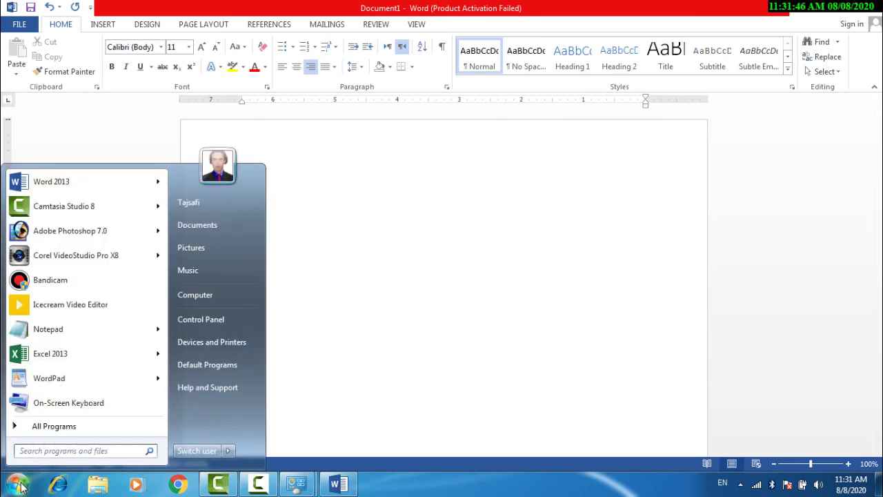
{"action": "left_click", "coordinate": [61, 452]}
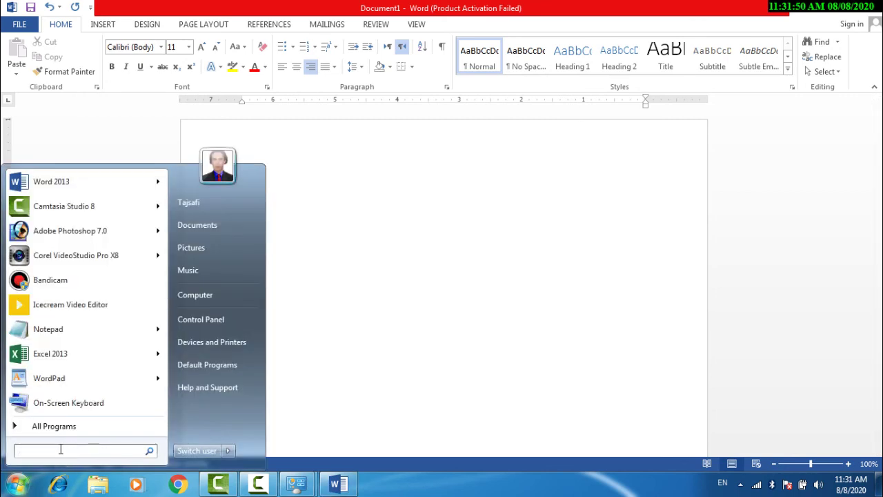
{"action": "left_click", "coordinate": [61, 407]}
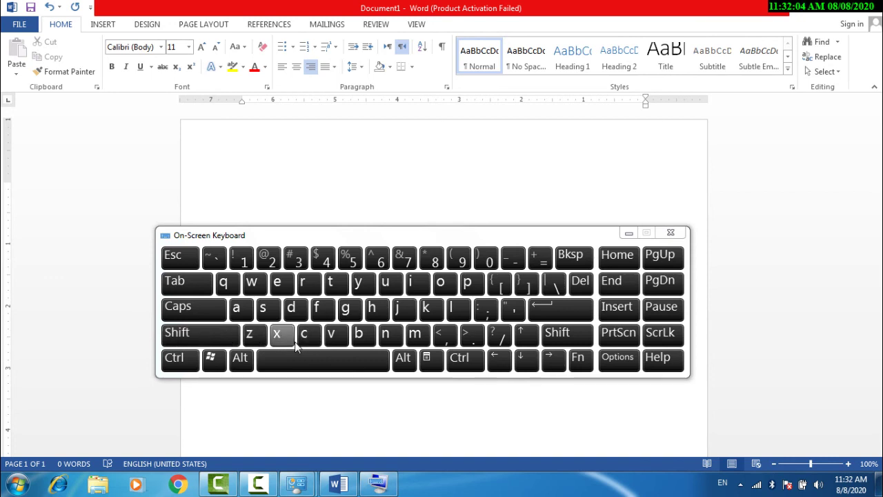
{"action": "key", "text": "alt+shift"}
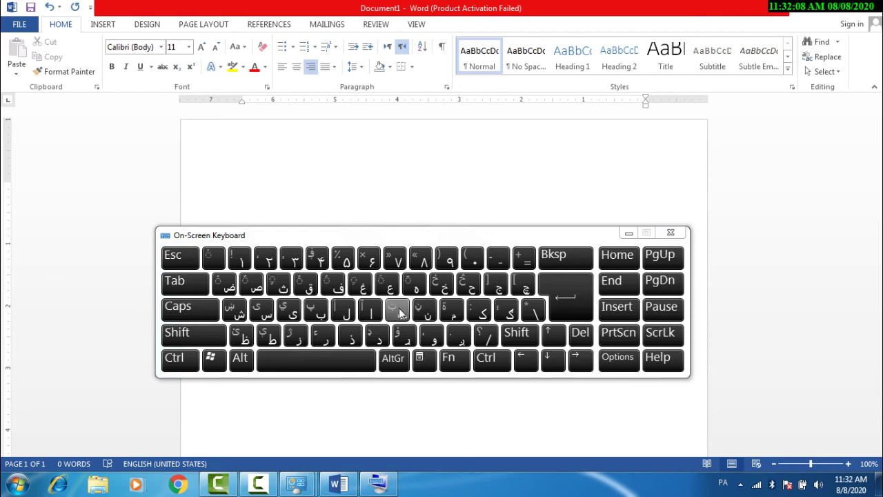
Step: Move the On-Screen Keyboard up over the ribbon and examine the Pashto layout's Shift characters
{"action": "left_click_drag", "start_coordinate": [394, 236], "coordinate": [383, 26]}
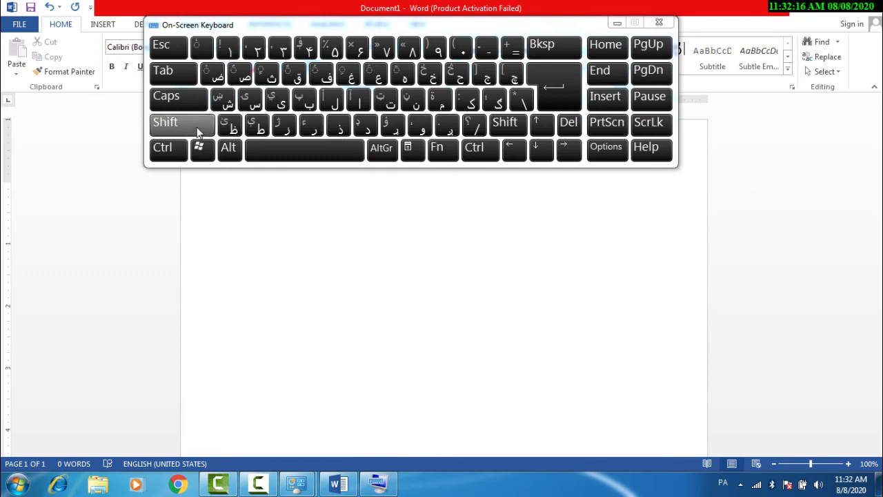
{"action": "key", "text": "shift"}
{"action": "left_click", "coordinate": [249, 101]}
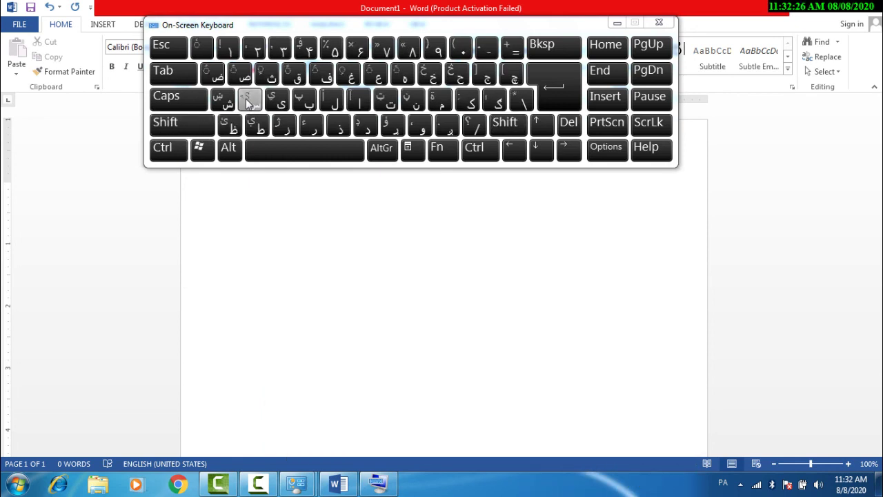
Step: Move the On-Screen Keyboard down below the ribbon and switch the input language to Persian
{"action": "left_click_drag", "start_coordinate": [377, 30], "coordinate": [369, 138]}
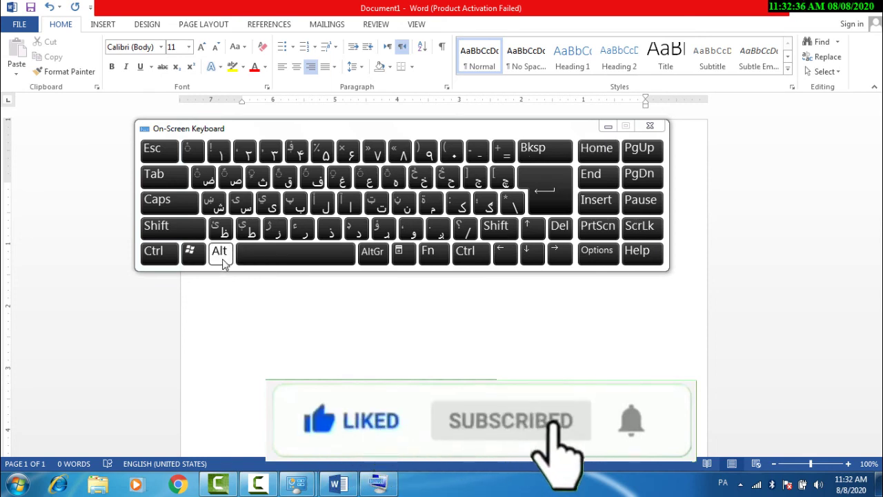
{"action": "key", "text": "alt+shift"}
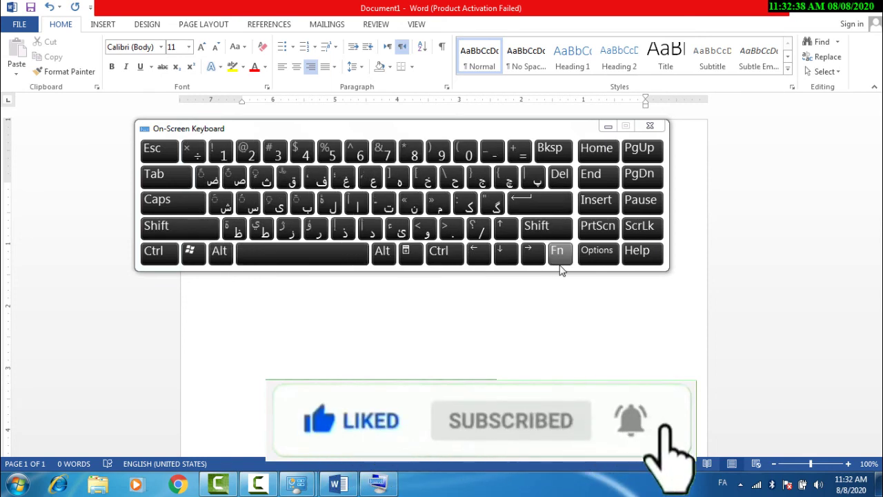